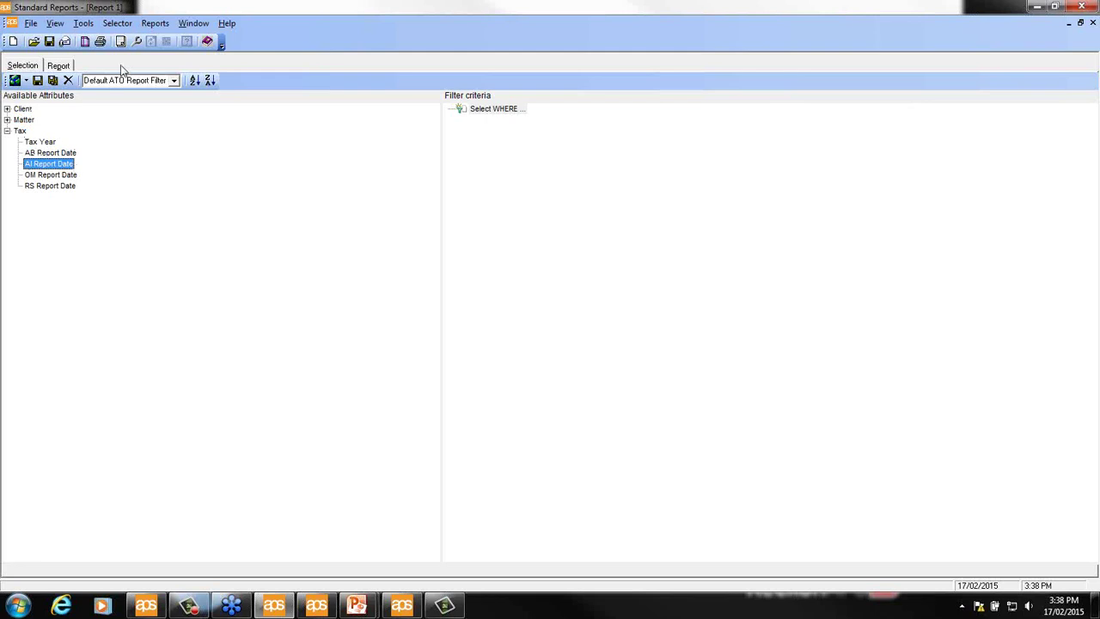
Run the ATO Business Activity Statement (AB) - Summary report, grouped by agent.
click(149, 28)
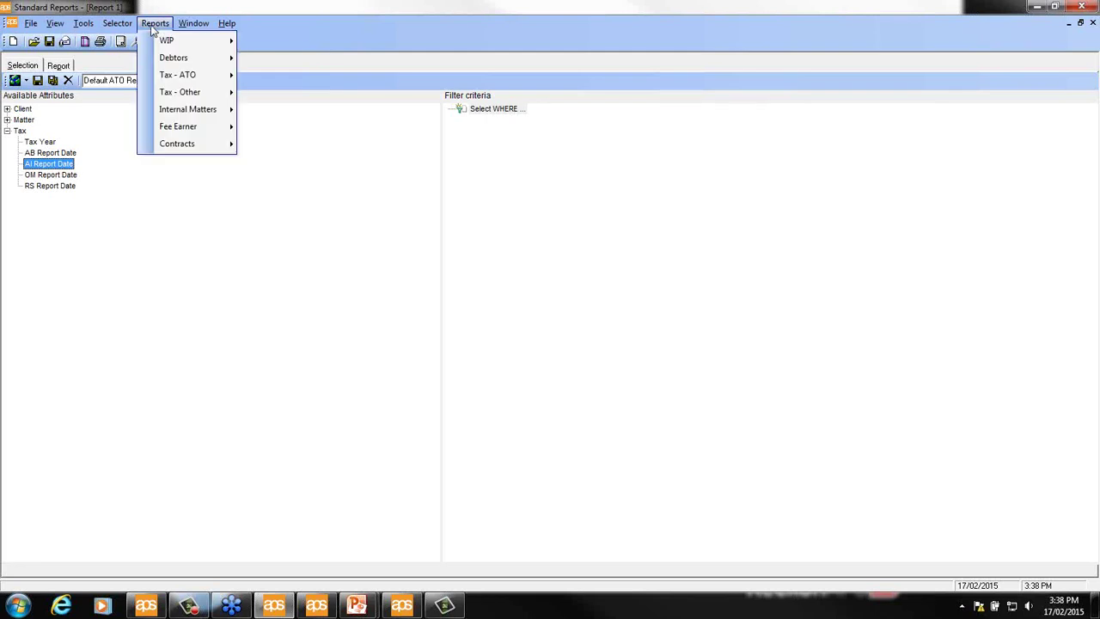
mouse_move(178, 78)
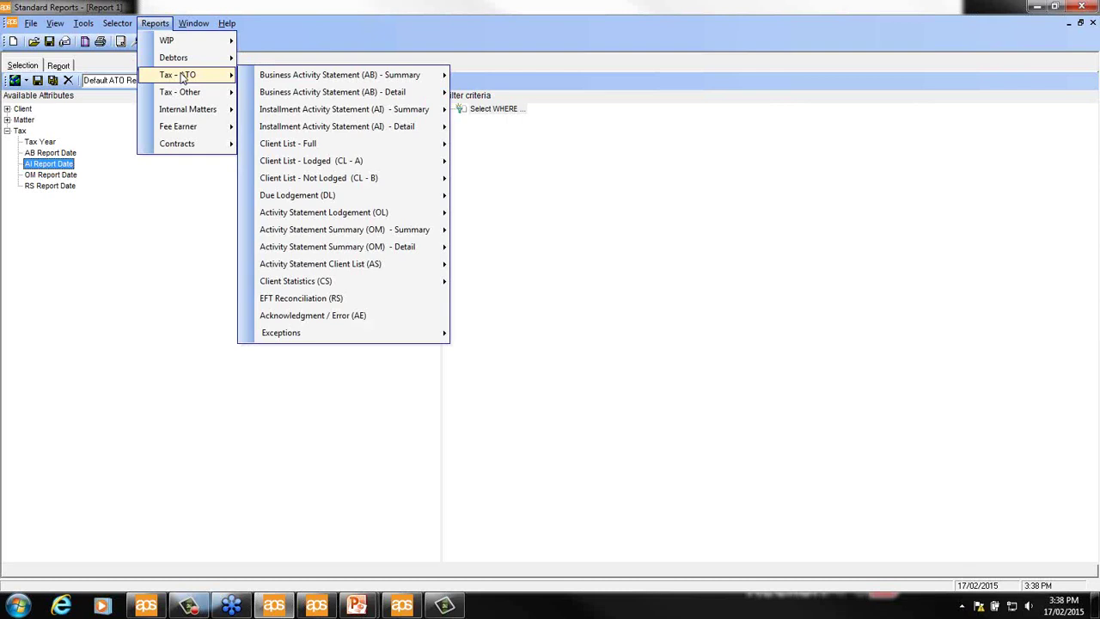
mouse_move(268, 79)
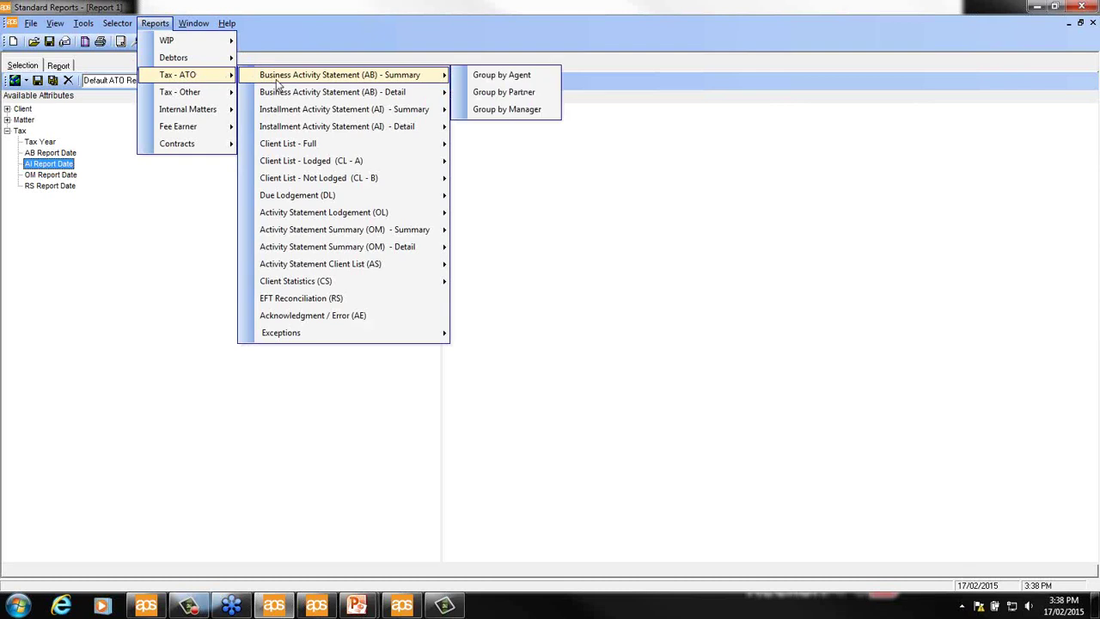
click(504, 79)
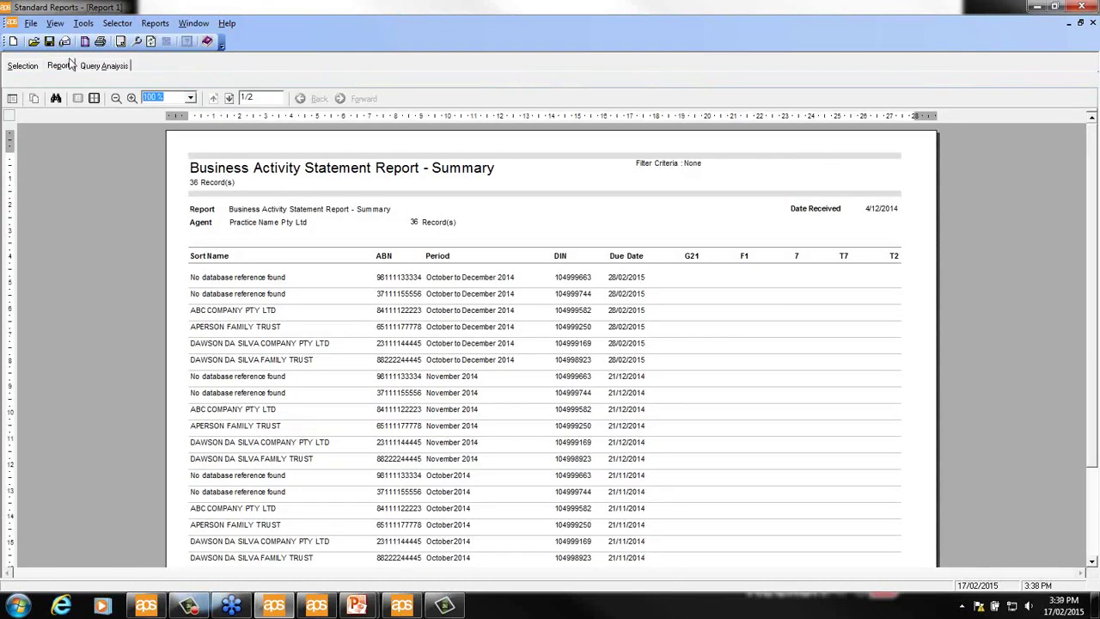
Add a filter where AB Report Date is 2014.12.04 and refresh the Business Activity Statement report with it.
click(26, 71)
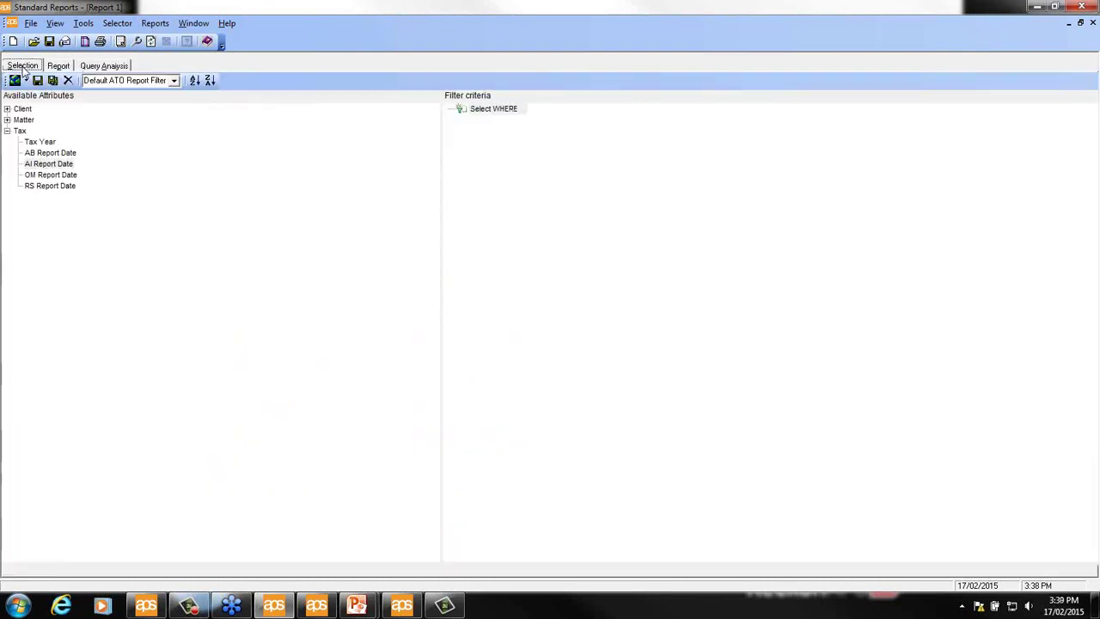
click(51, 154)
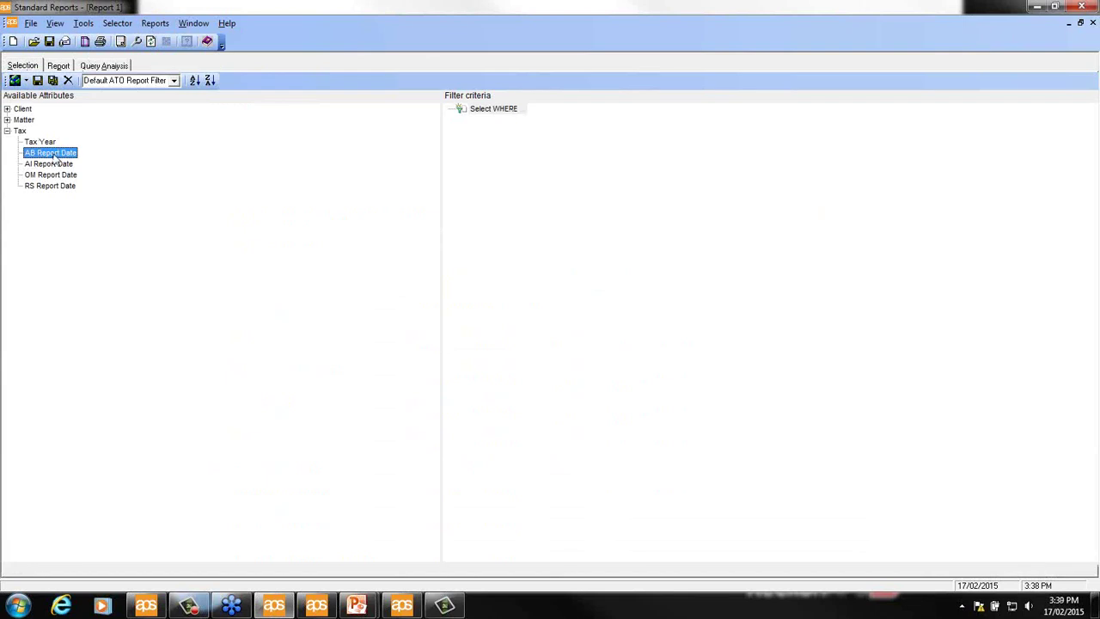
double_click(55, 157)
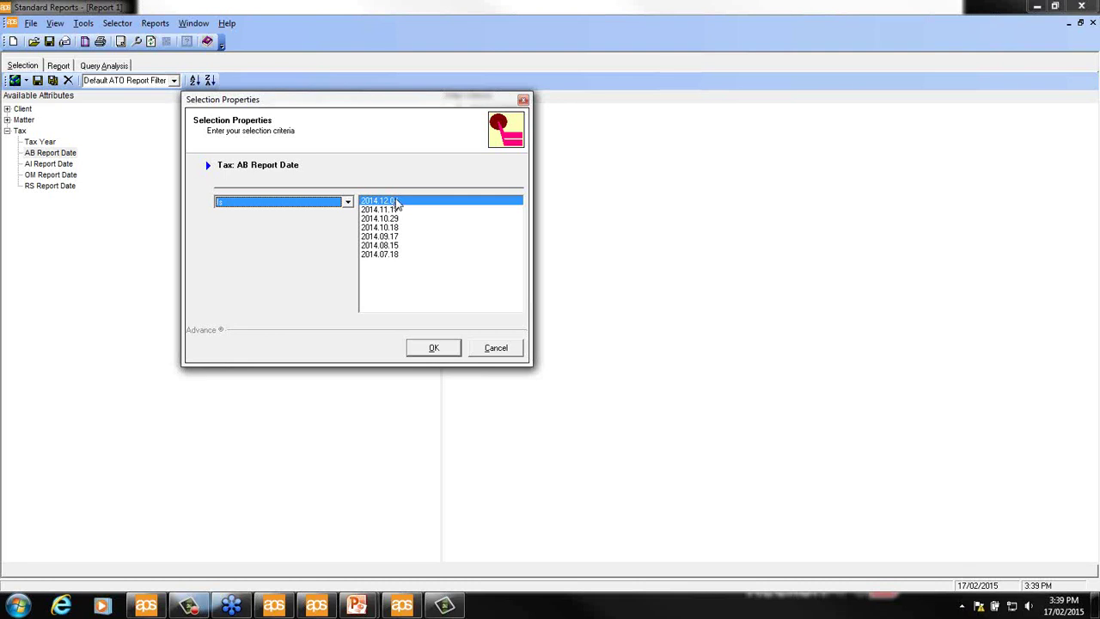
double_click(396, 203)
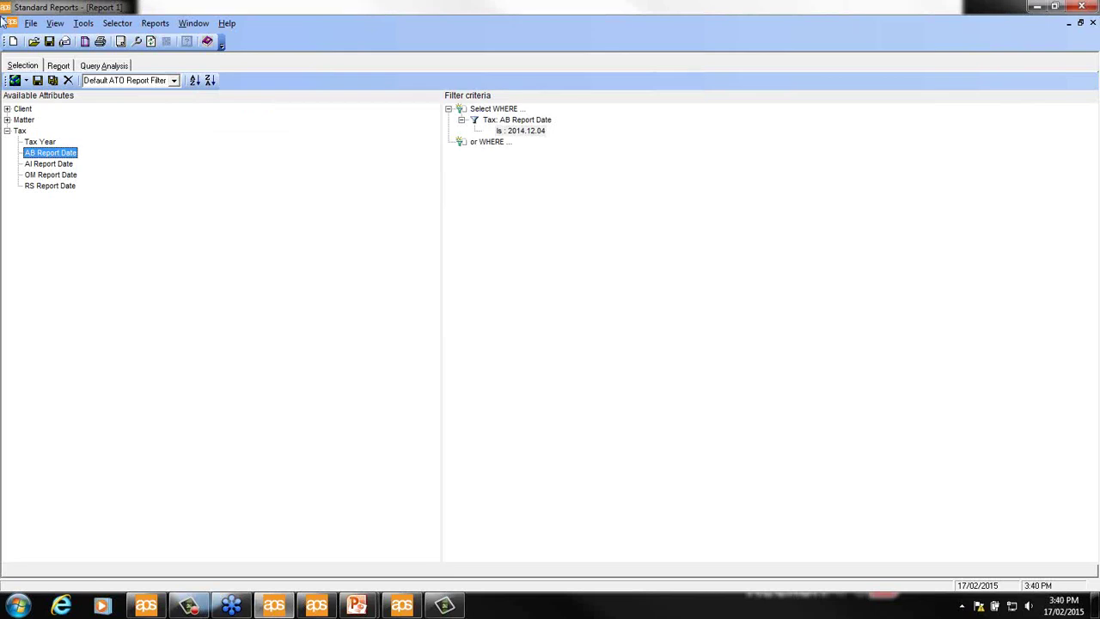
click(151, 42)
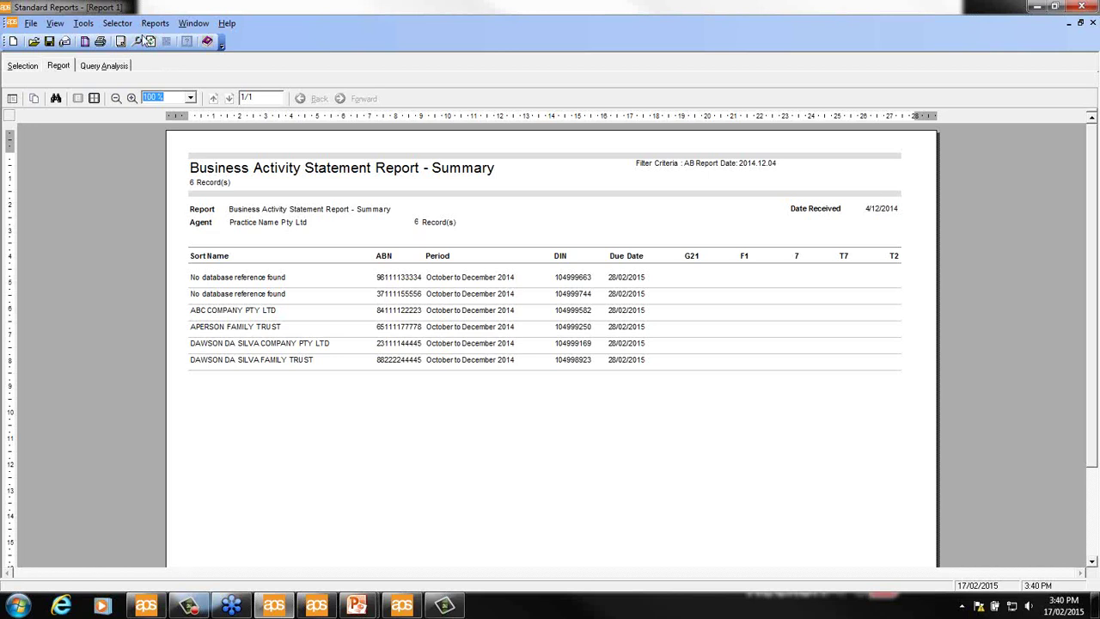
Examine the report dates available for the existing AB Report Date criterion and for the OM Report Date attribute.
click(26, 69)
double_click(512, 131)
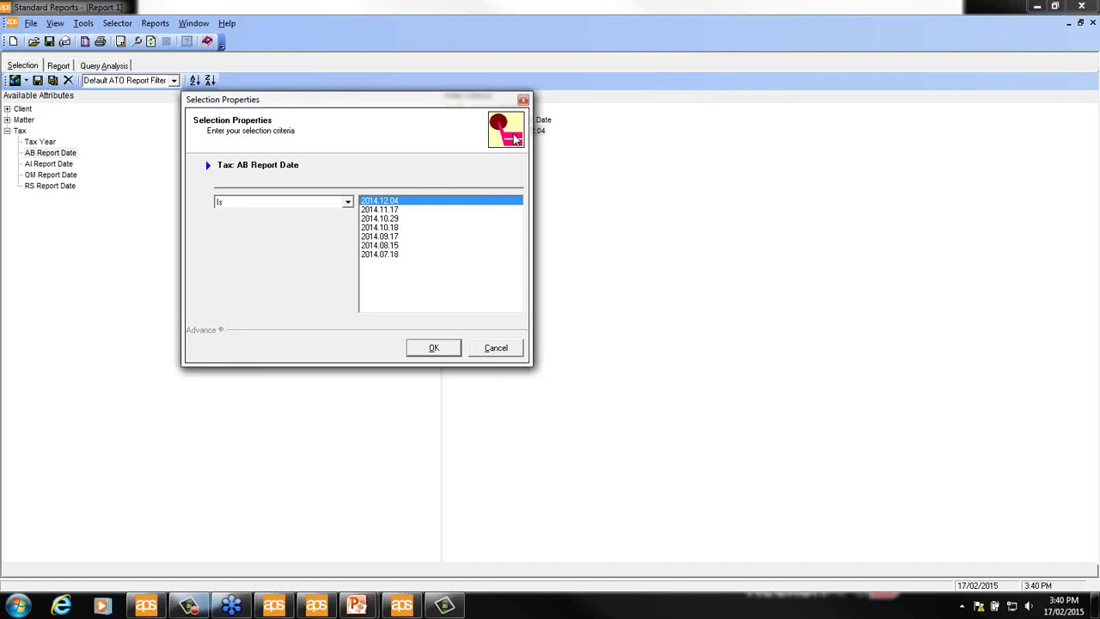
click(499, 353)
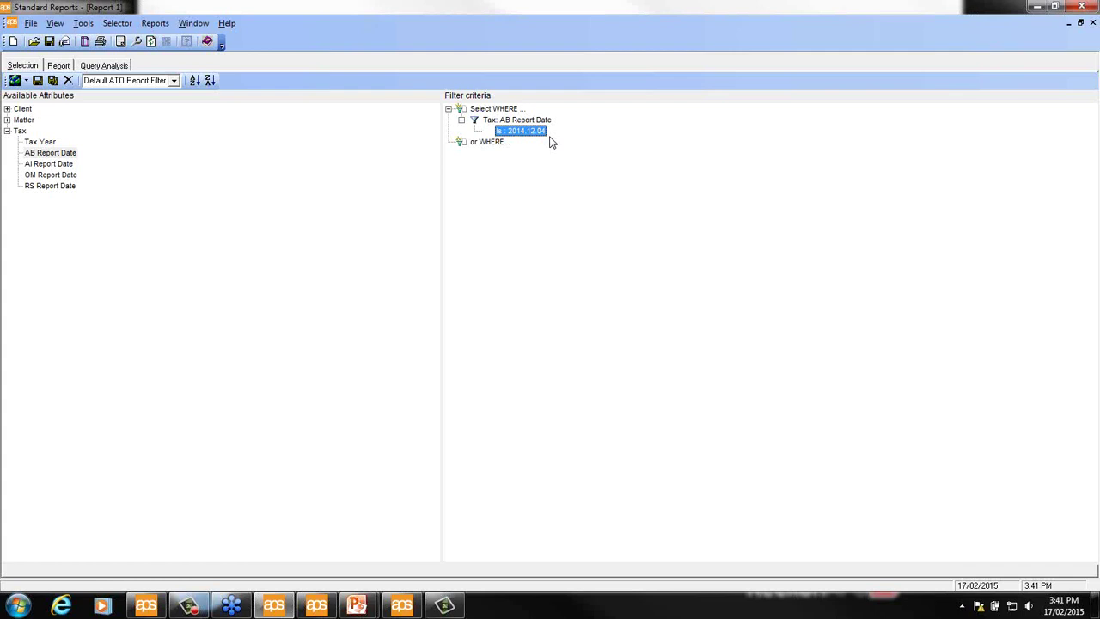
click(61, 176)
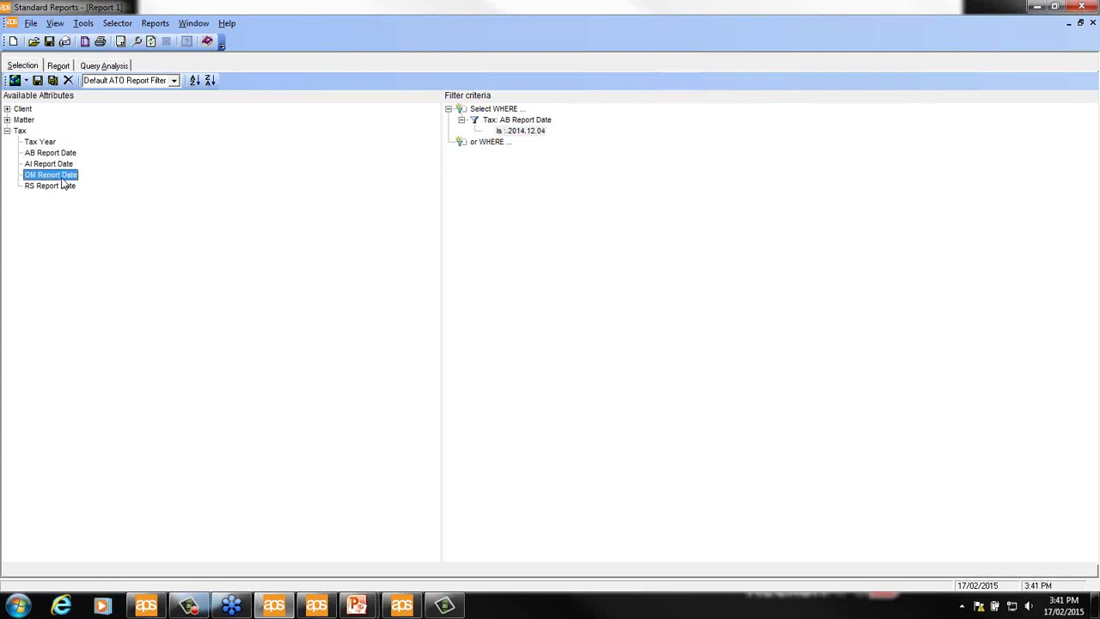
double_click(63, 179)
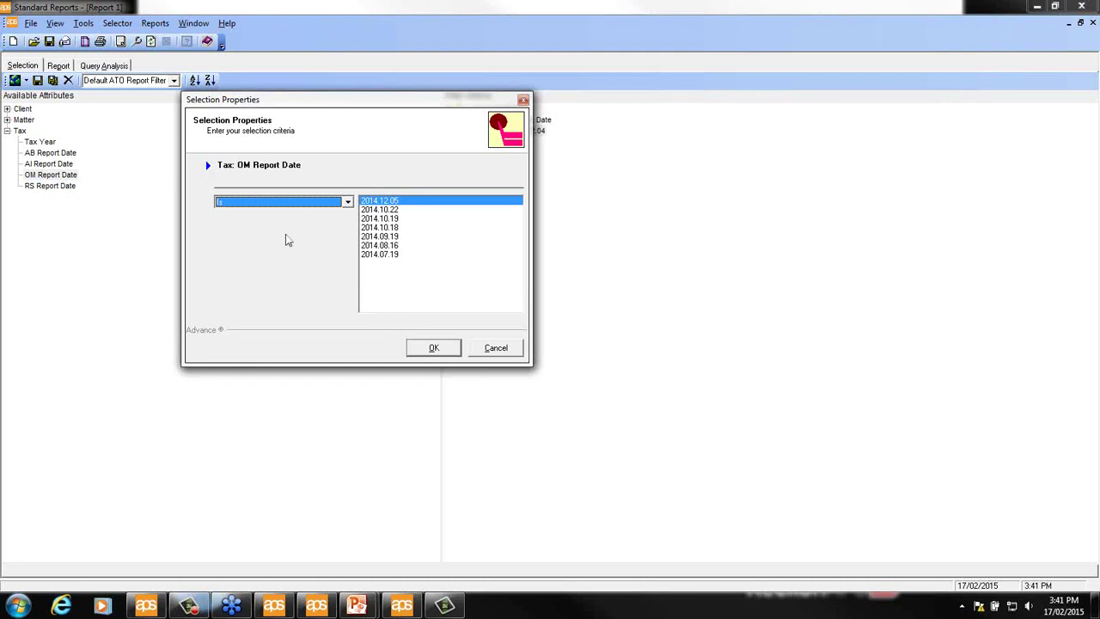
click(485, 346)
Replace the AB Report Date criterion with a filter where OM Report Date is 2014.12.05.
click(518, 134)
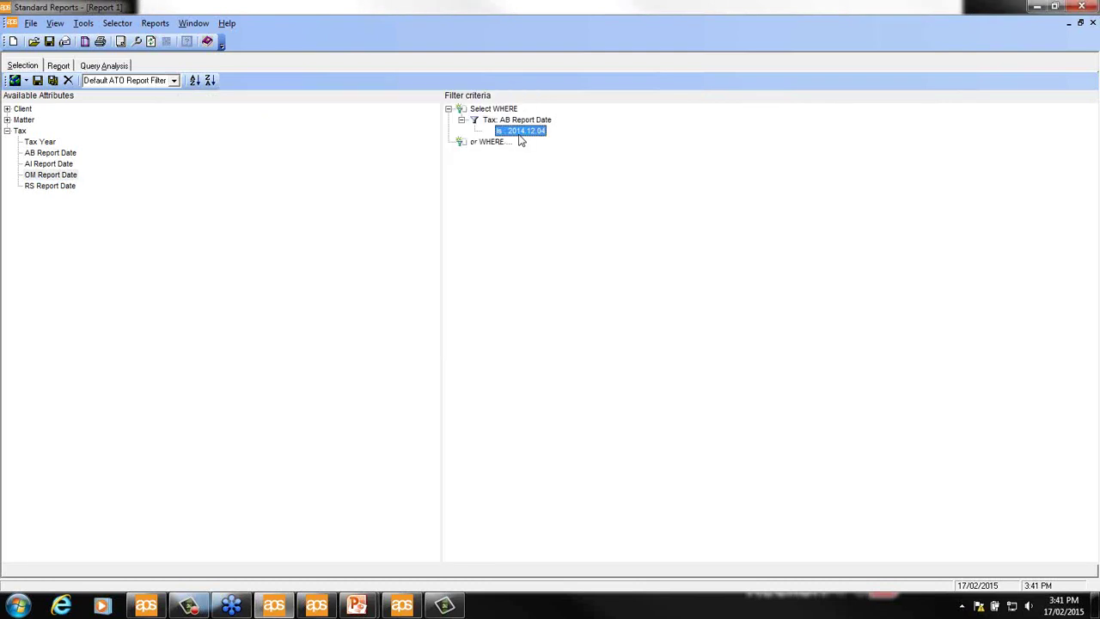
key(Delete)
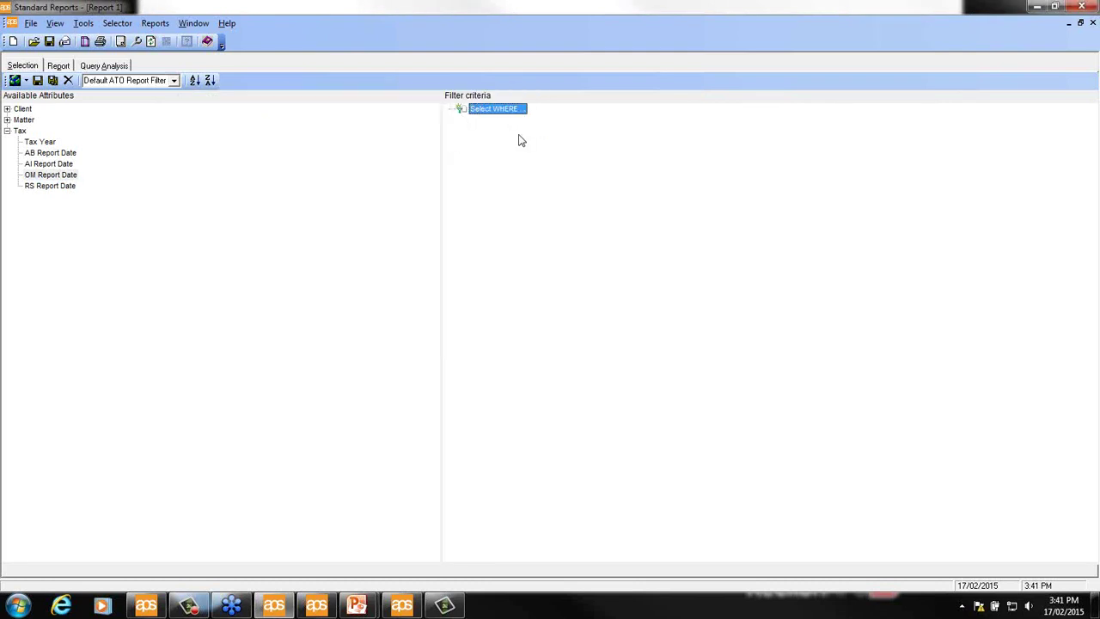
double_click(64, 177)
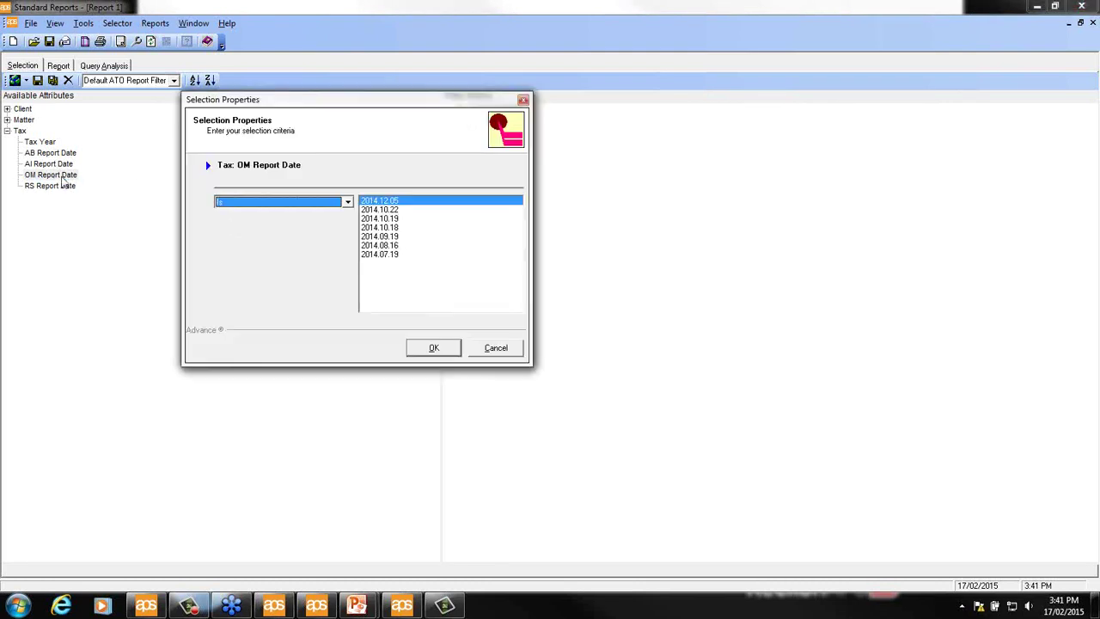
double_click(387, 201)
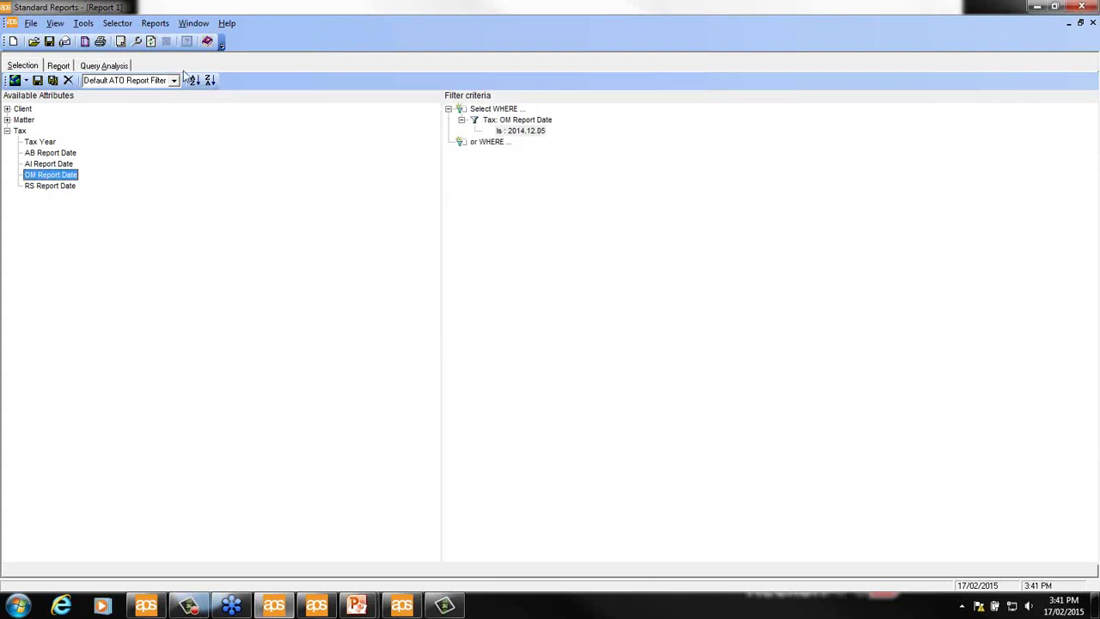
Run the ATO Activity Statement Summary (OM) - Summary report, grouped by agent.
click(156, 26)
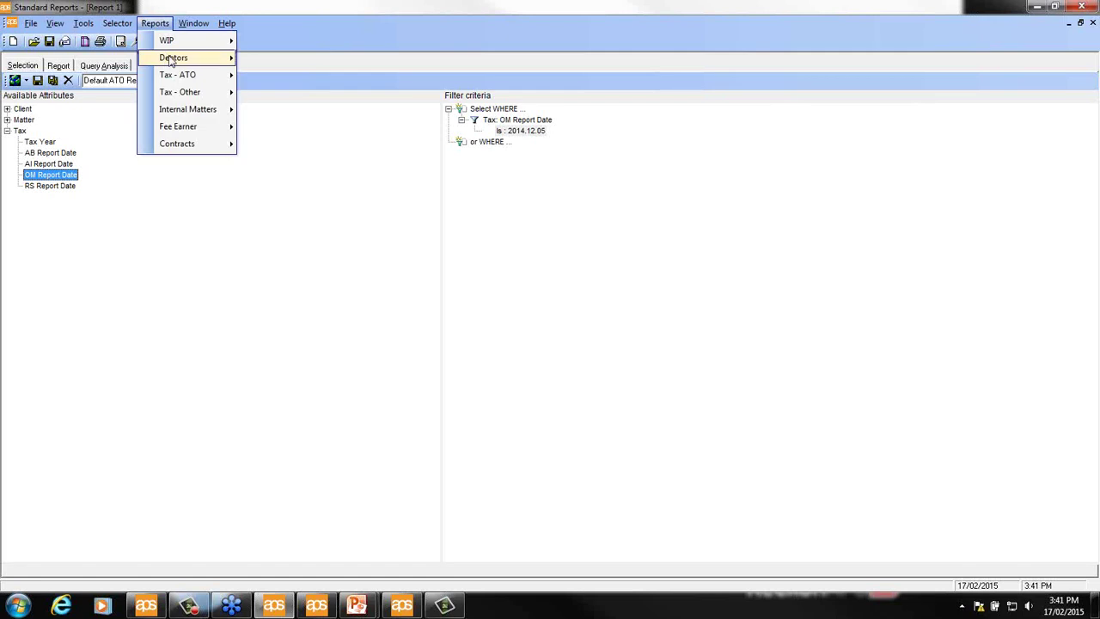
mouse_move(178, 79)
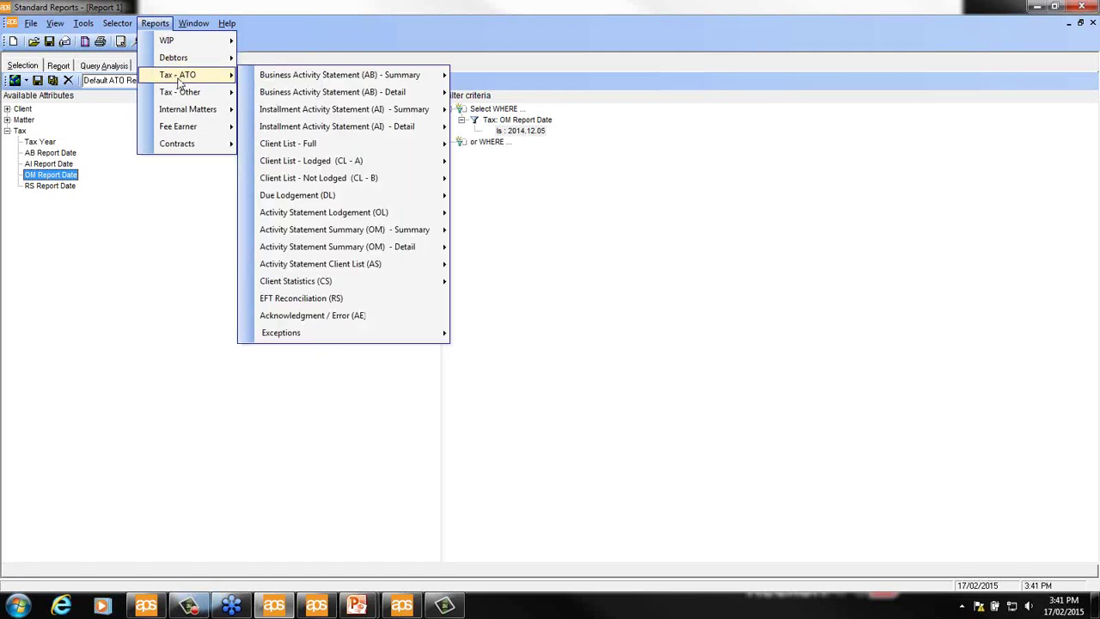
mouse_move(398, 232)
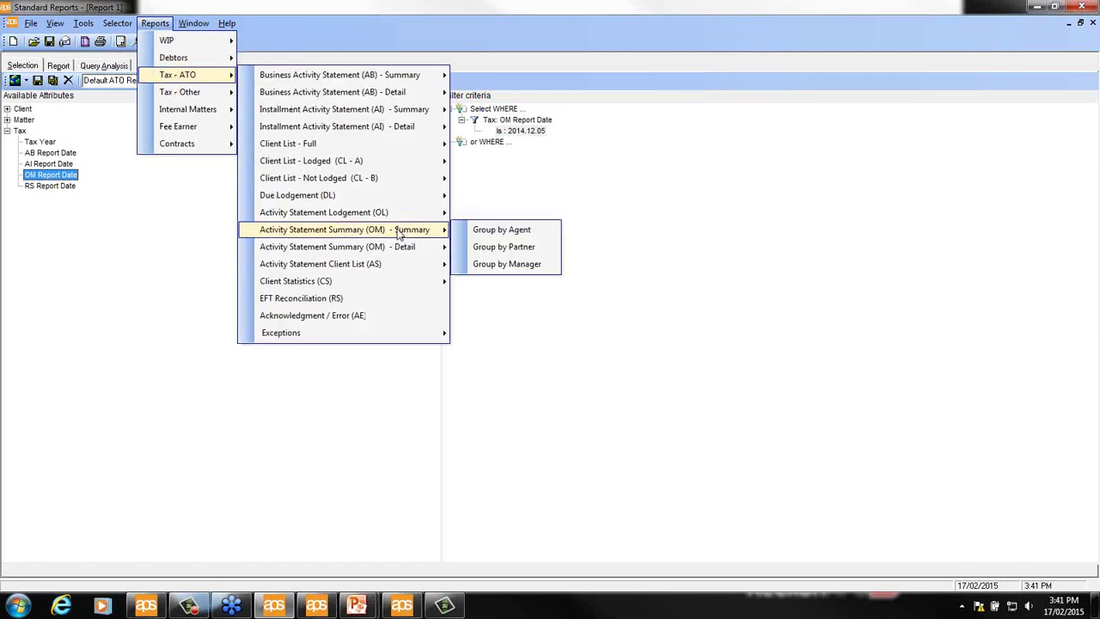
click(484, 230)
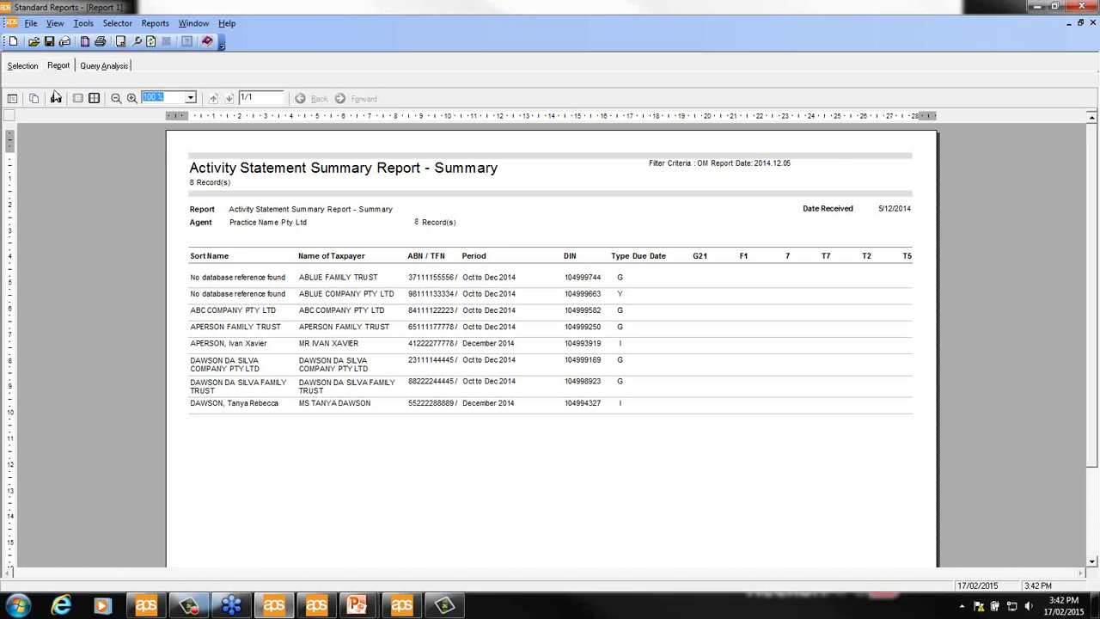
Return to the report's filter criteria, then switch to the PowerPoint slide show and advance to the Step 2 slide.
click(28, 68)
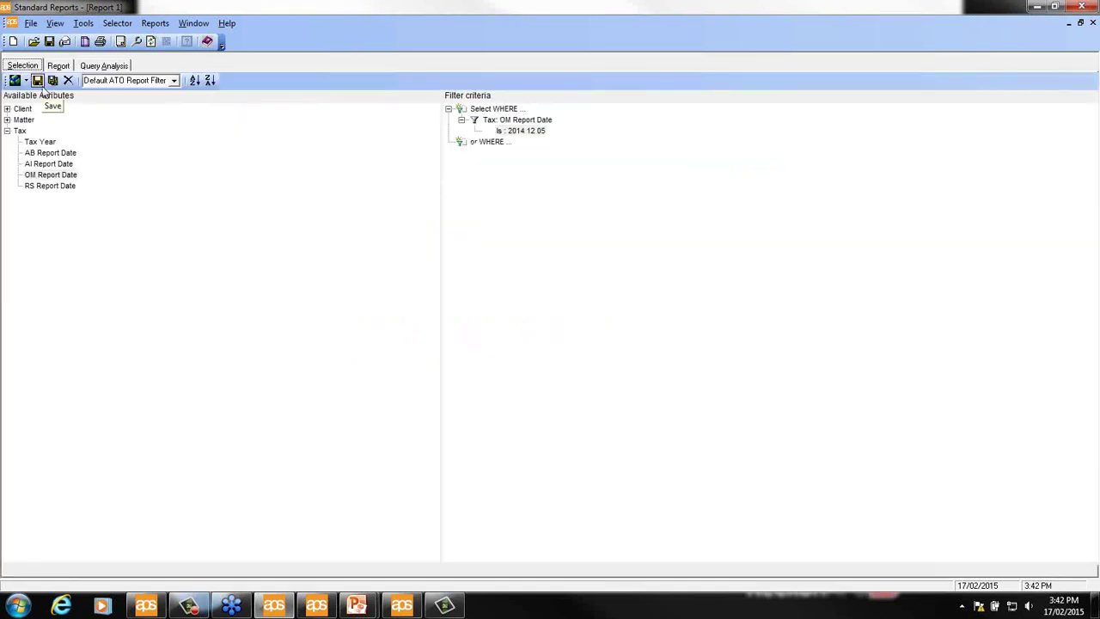
click(369, 605)
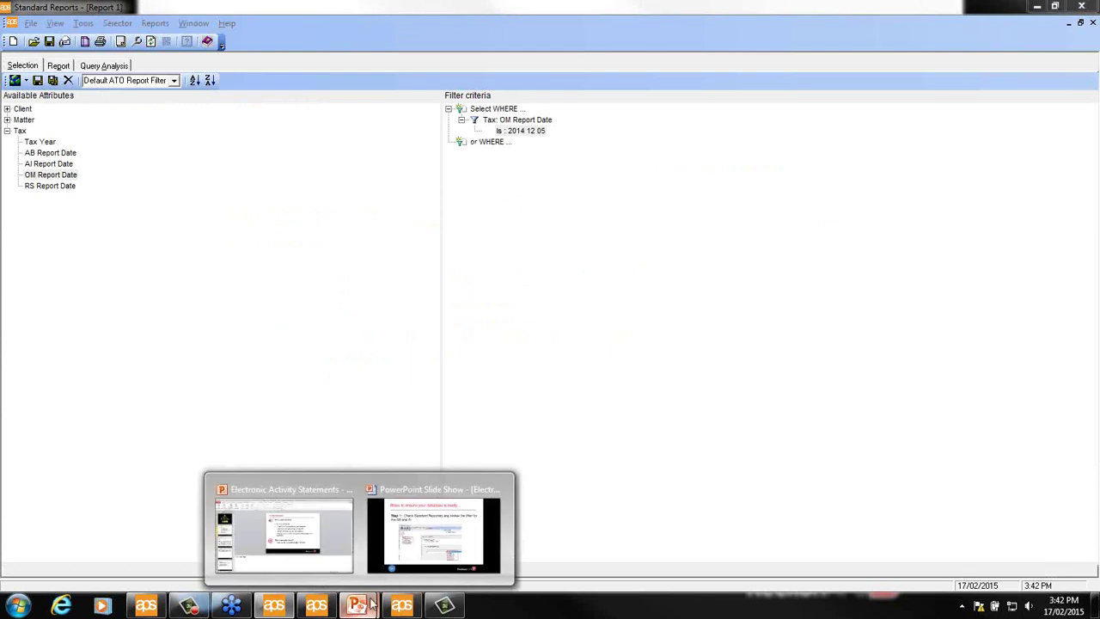
click(434, 539)
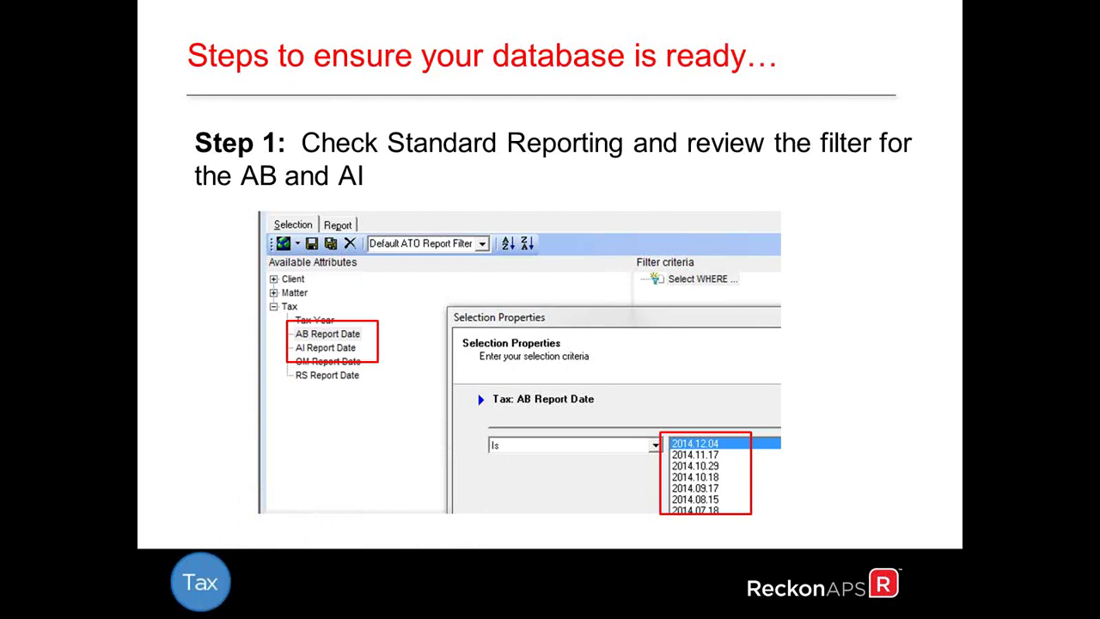
click(820, 359)
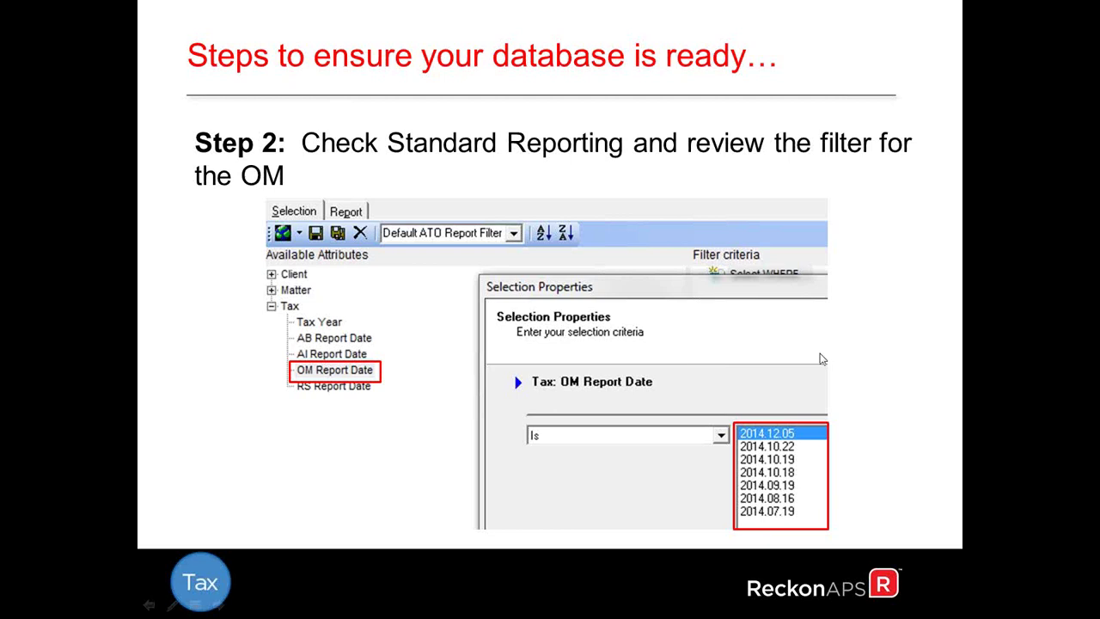
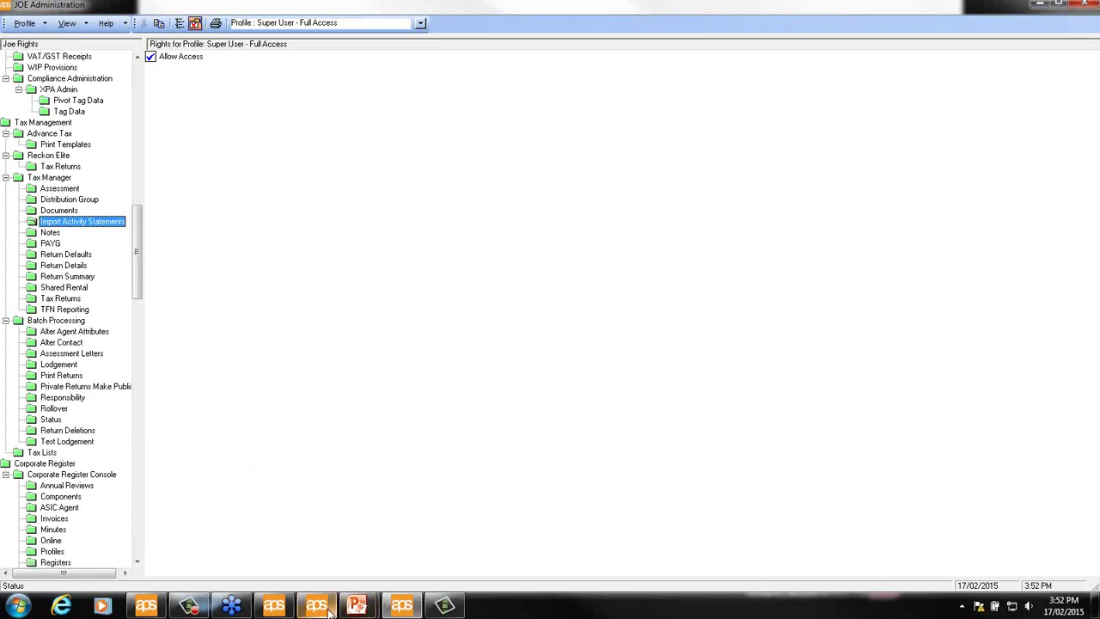
Switch to Tax Manager, start importing activity statements from the ATO, and enlarge the Import Activity Statements window.
mouse_move(329, 610)
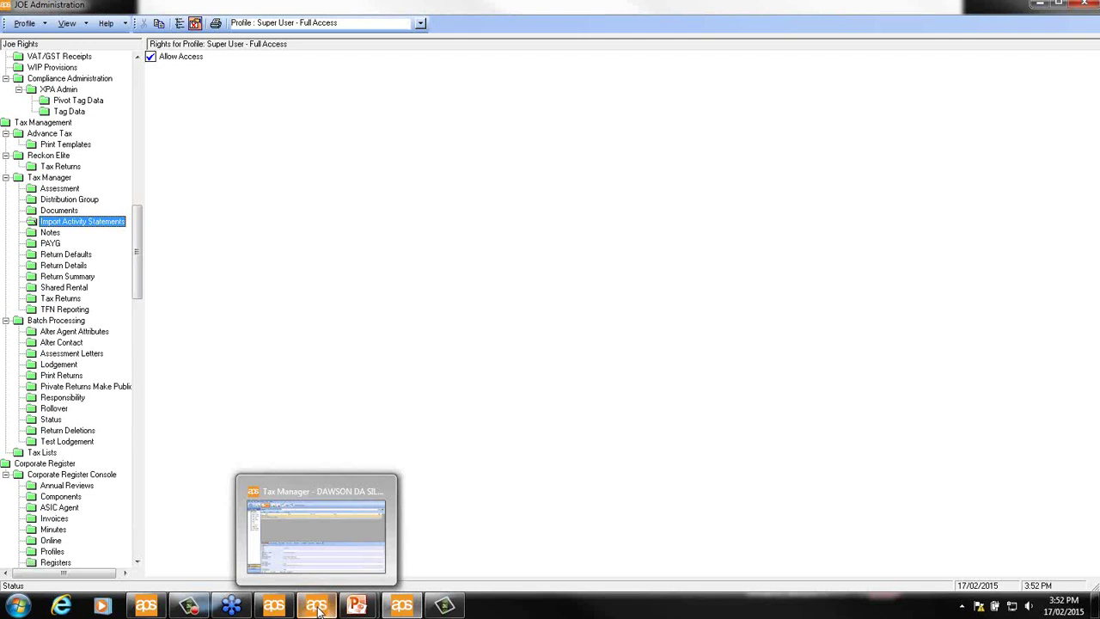
click(306, 548)
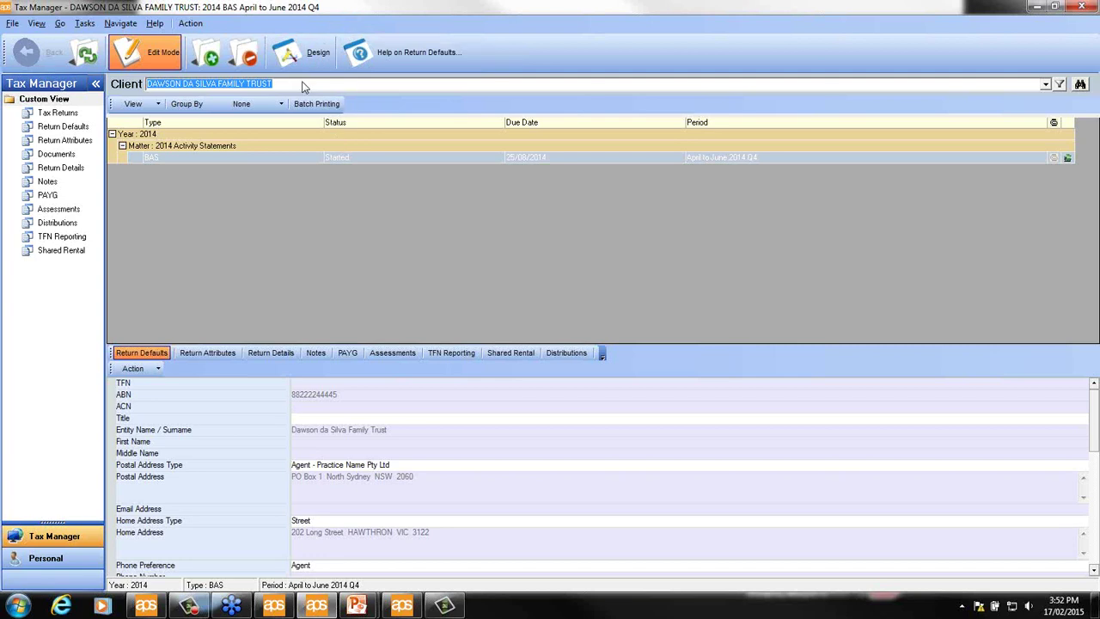
click(188, 25)
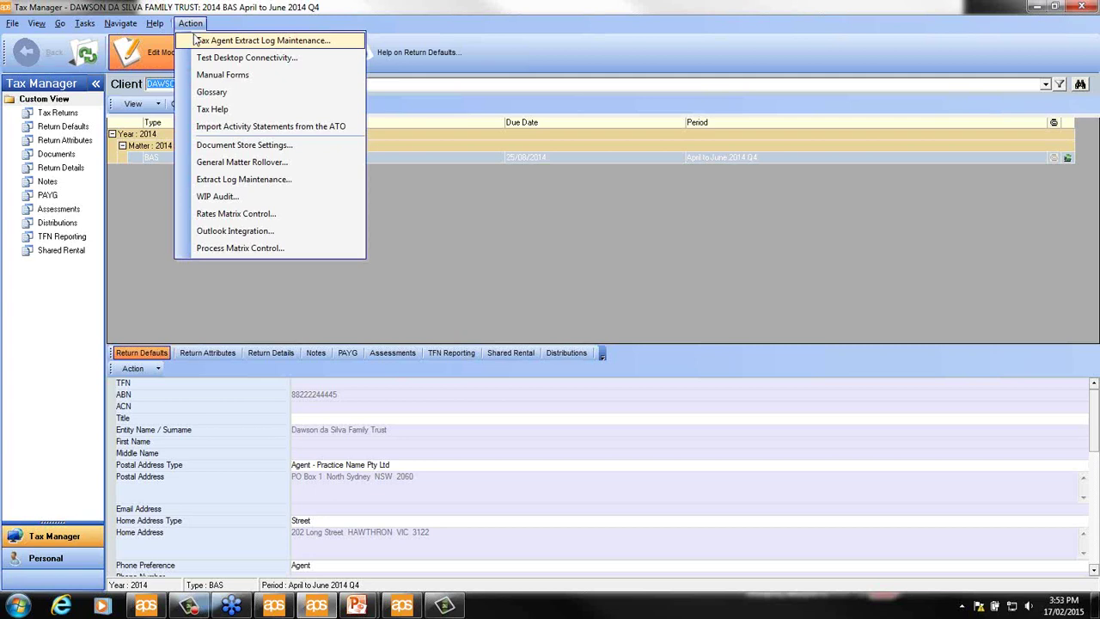
click(224, 129)
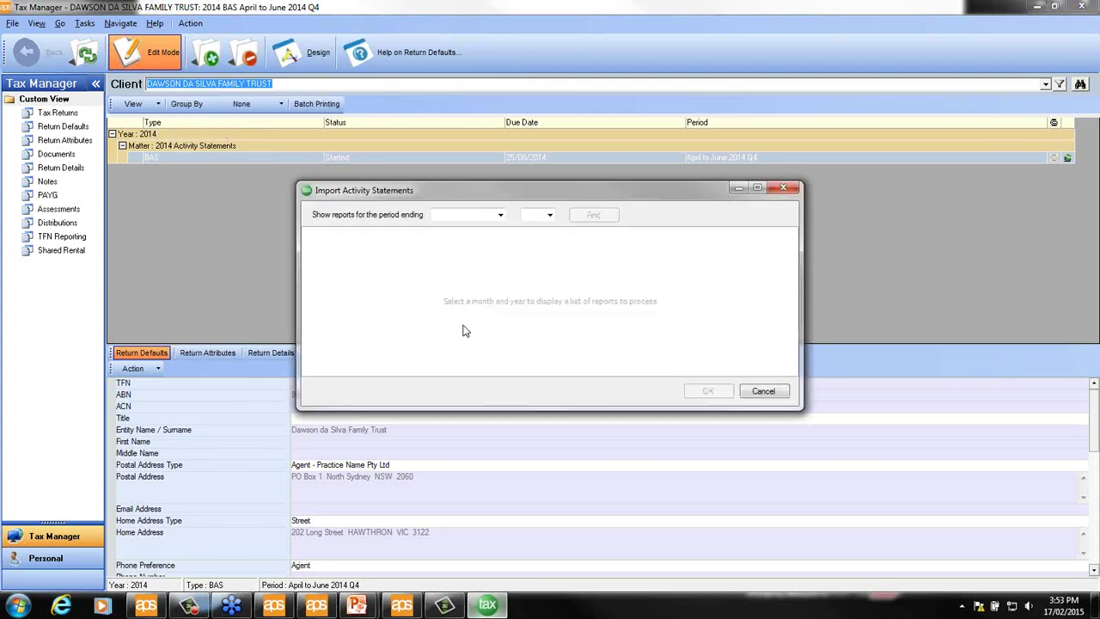
drag(454, 193, 367, 97)
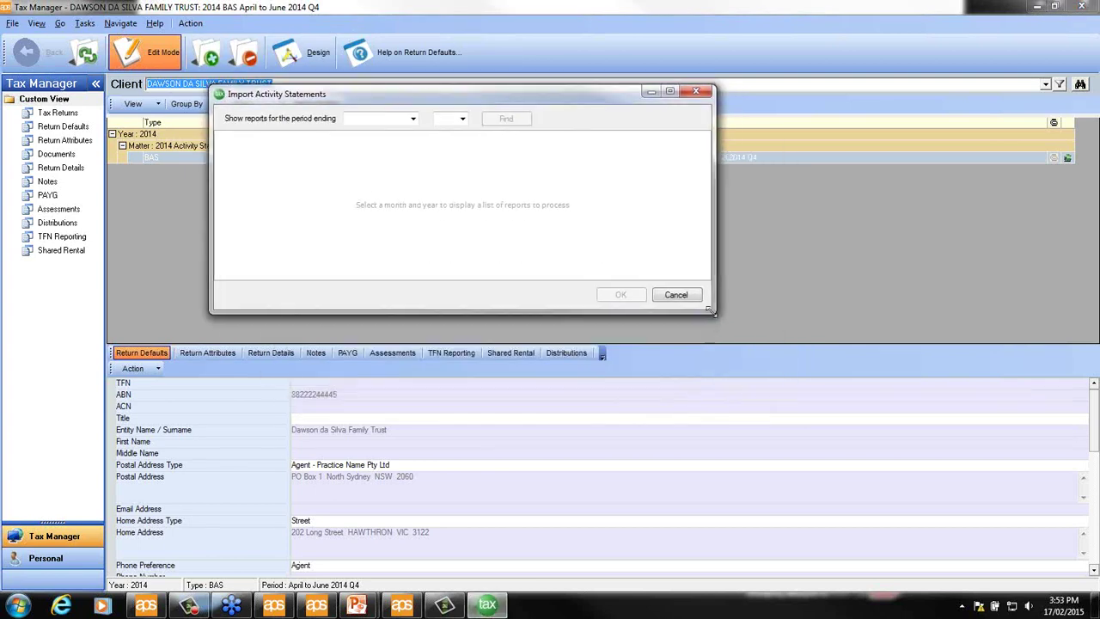
drag(712, 313, 990, 573)
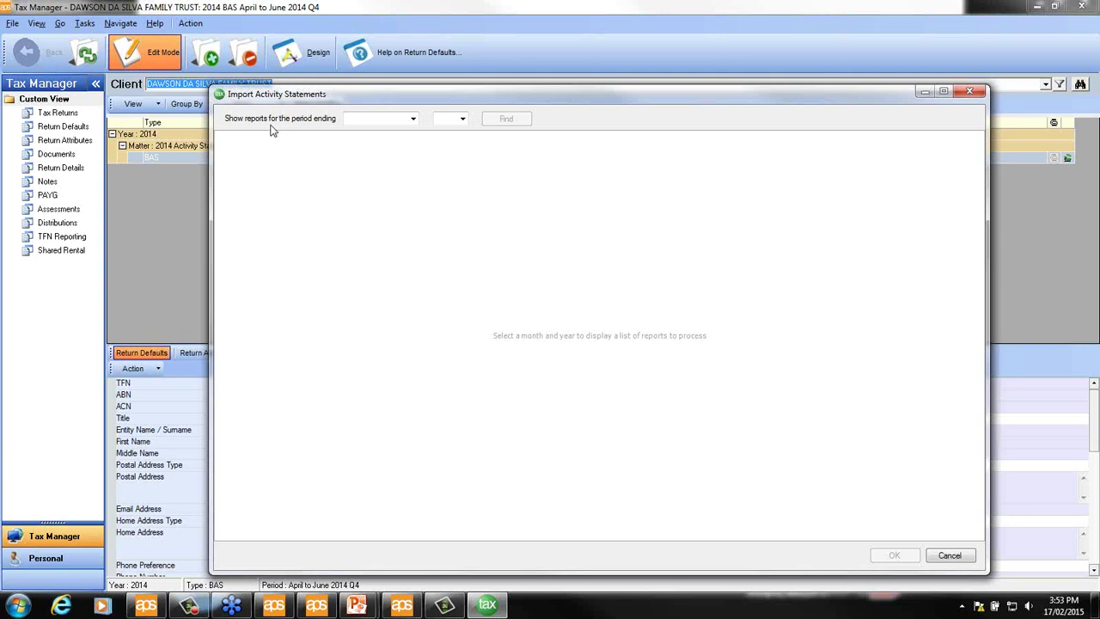
Set the activity statement reports' period ending to December 2014.
click(413, 119)
click(387, 229)
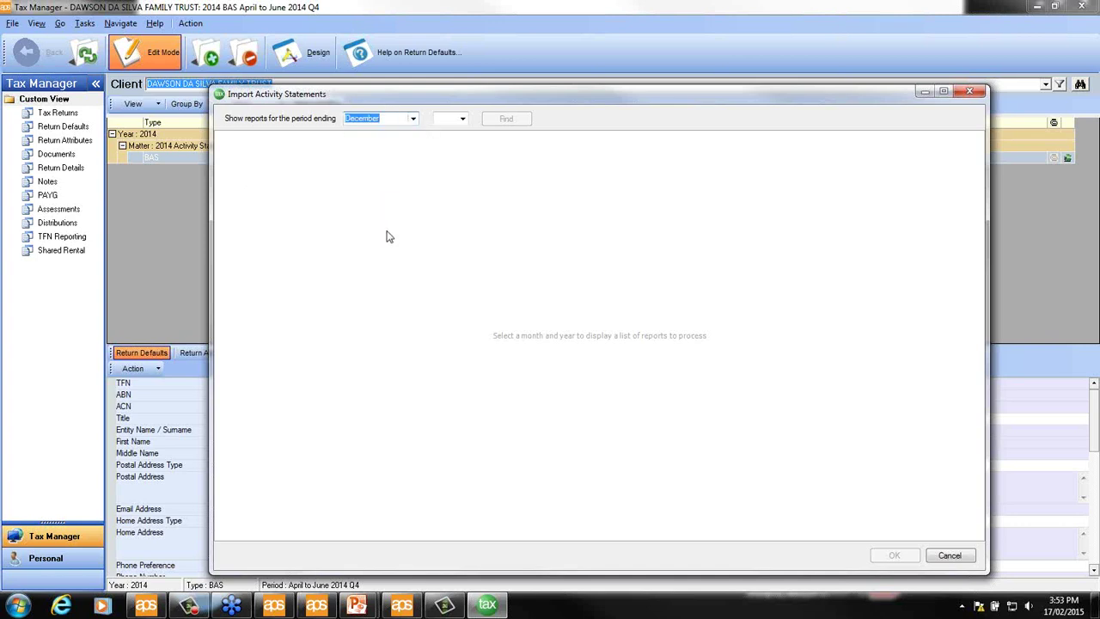
click(462, 123)
click(462, 120)
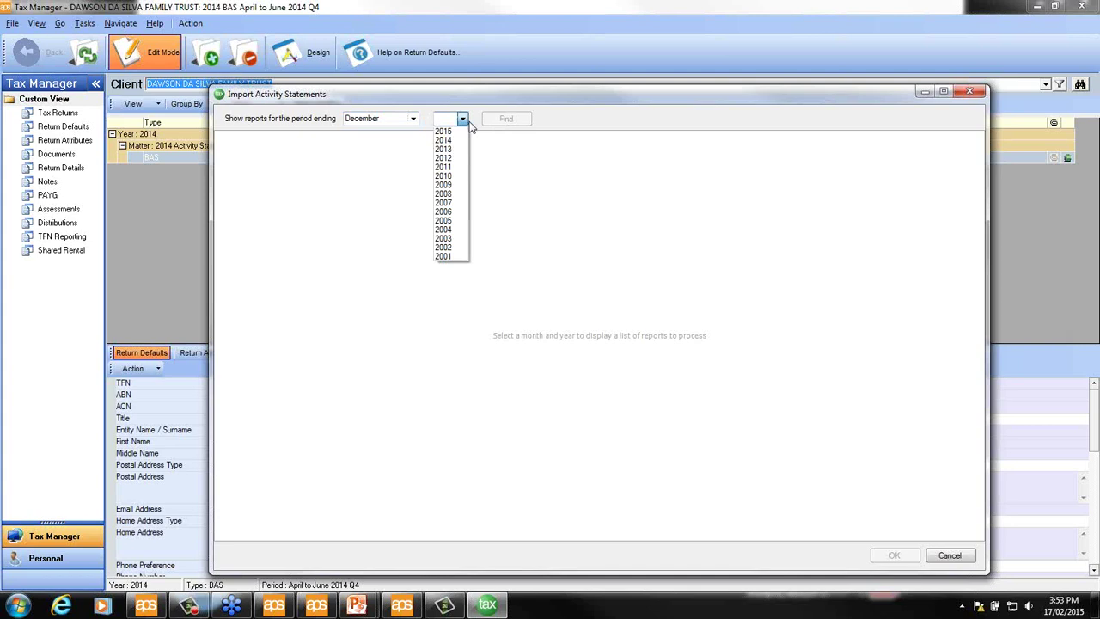
click(451, 141)
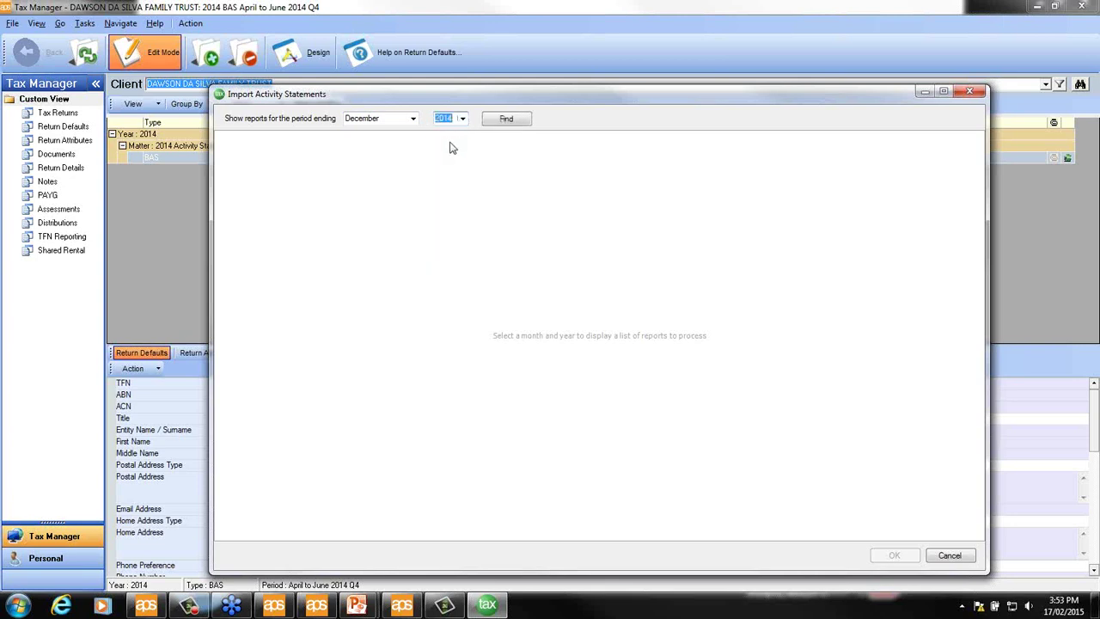
Find the reports for the chosen period and process the Business Activity Statements (RPTAB600) report, enlarging the Create Activity Statements window.
click(508, 122)
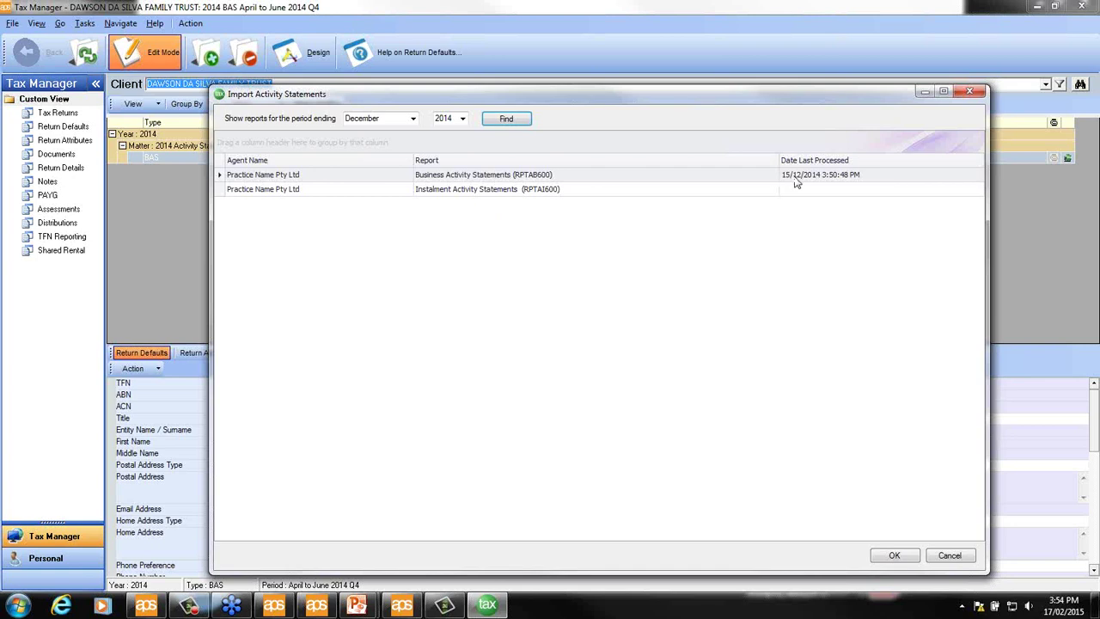
click(556, 179)
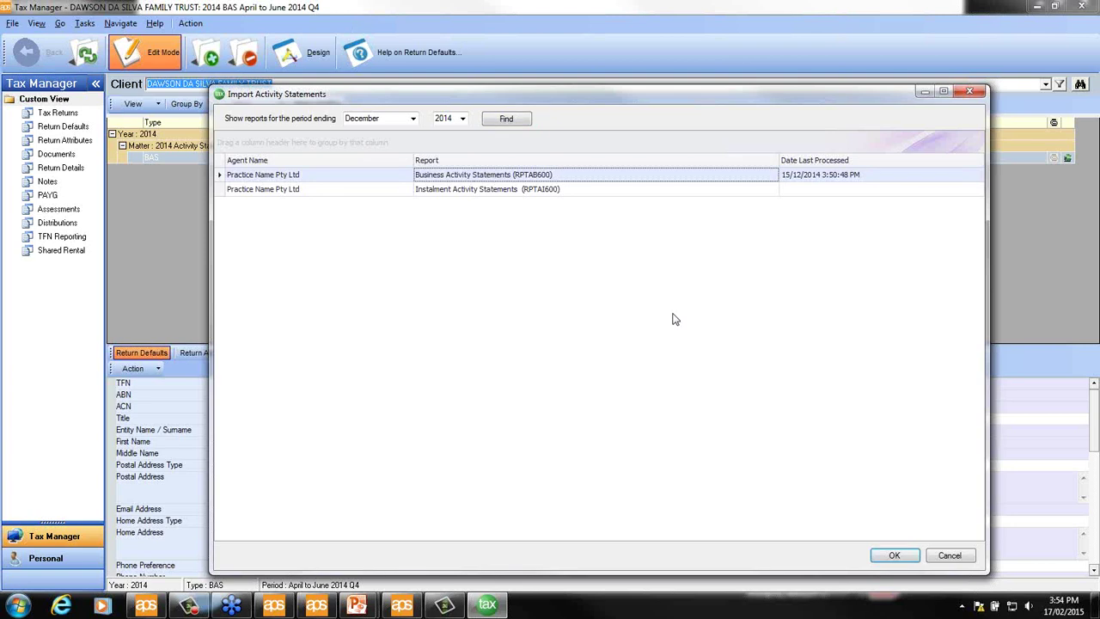
click(894, 555)
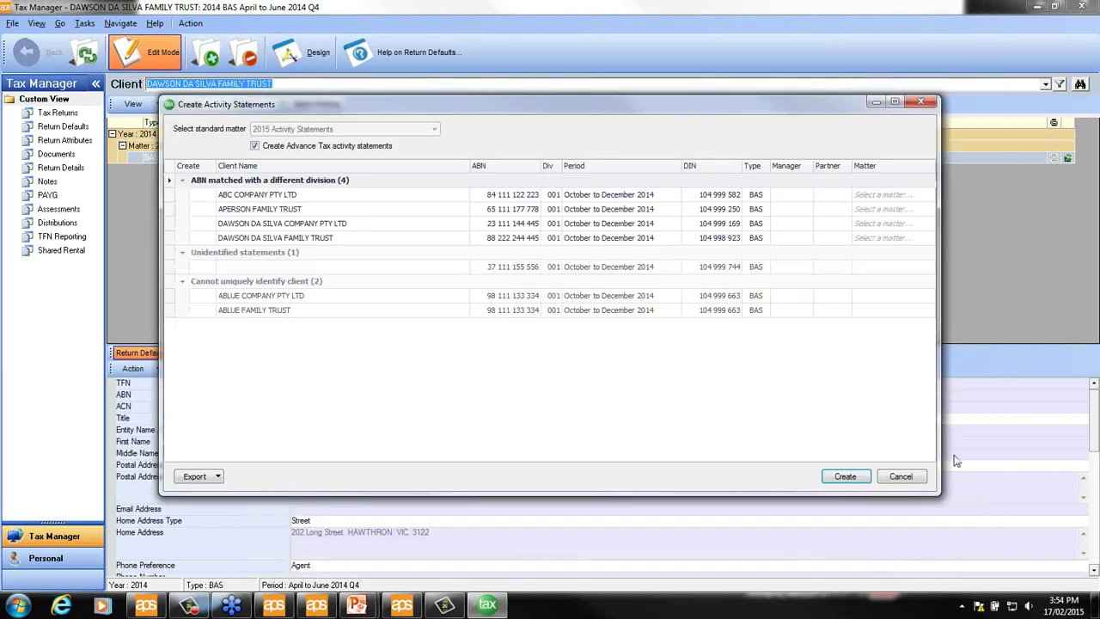
drag(938, 496, 975, 527)
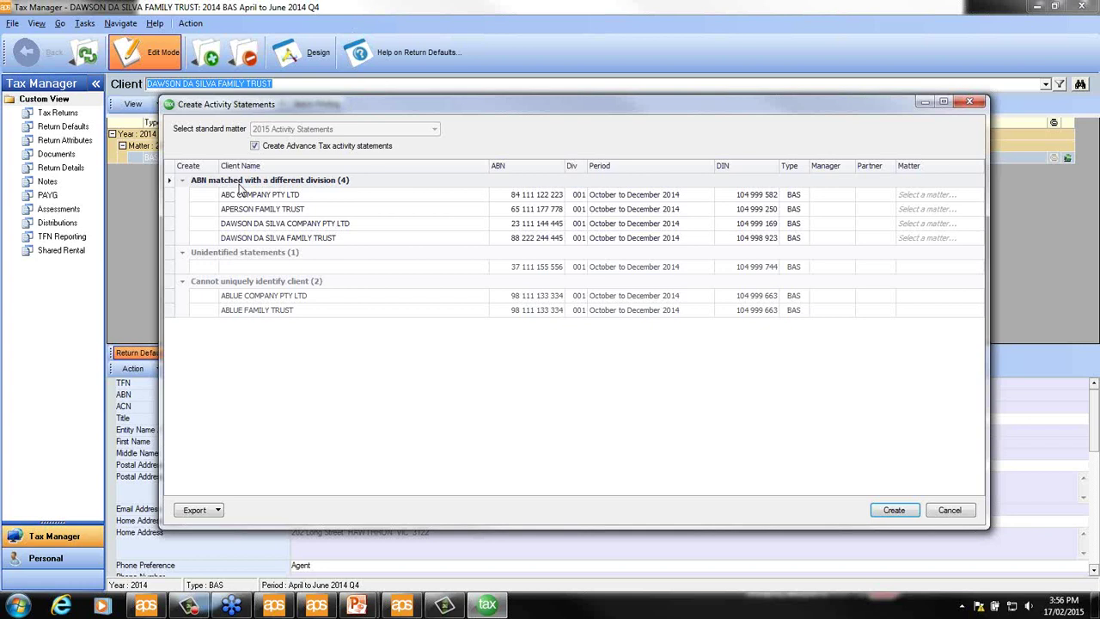
Assign the 2015 Activity Statements matter to ABC Company Pty Ltd and the two family trusts matched with a different division, and expand the statements to be created.
click(924, 197)
click(924, 216)
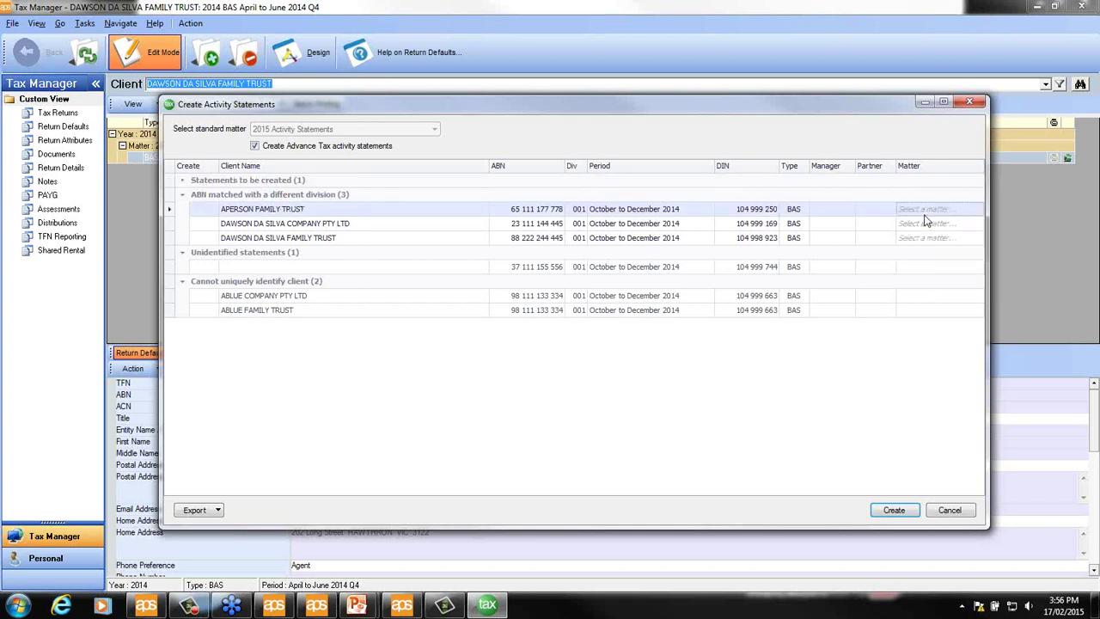
click(924, 232)
click(925, 223)
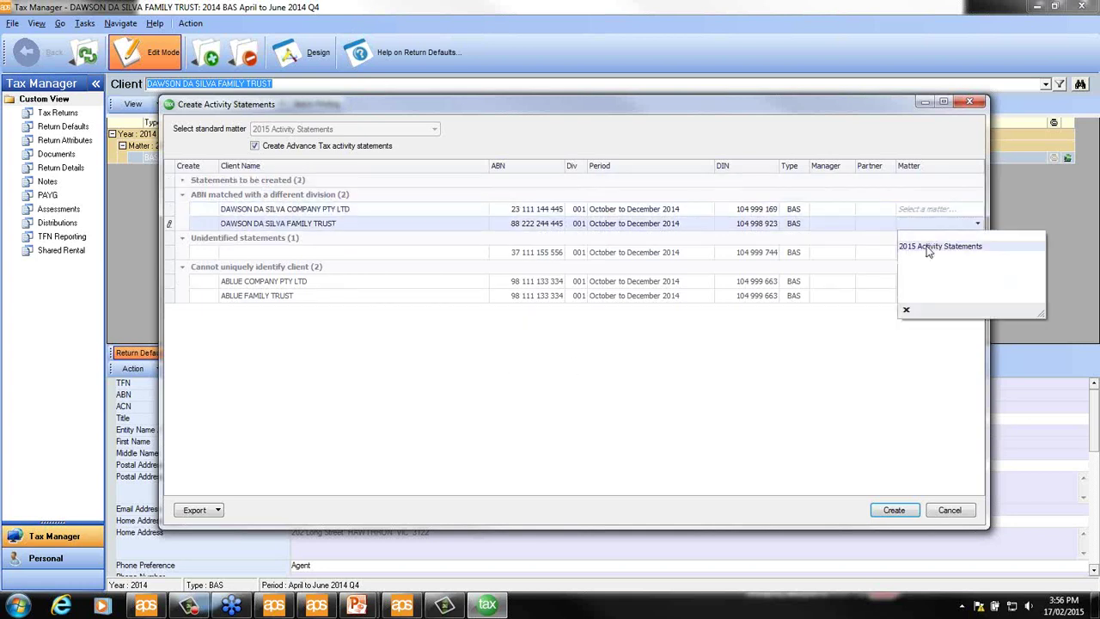
click(924, 246)
click(922, 210)
click(921, 228)
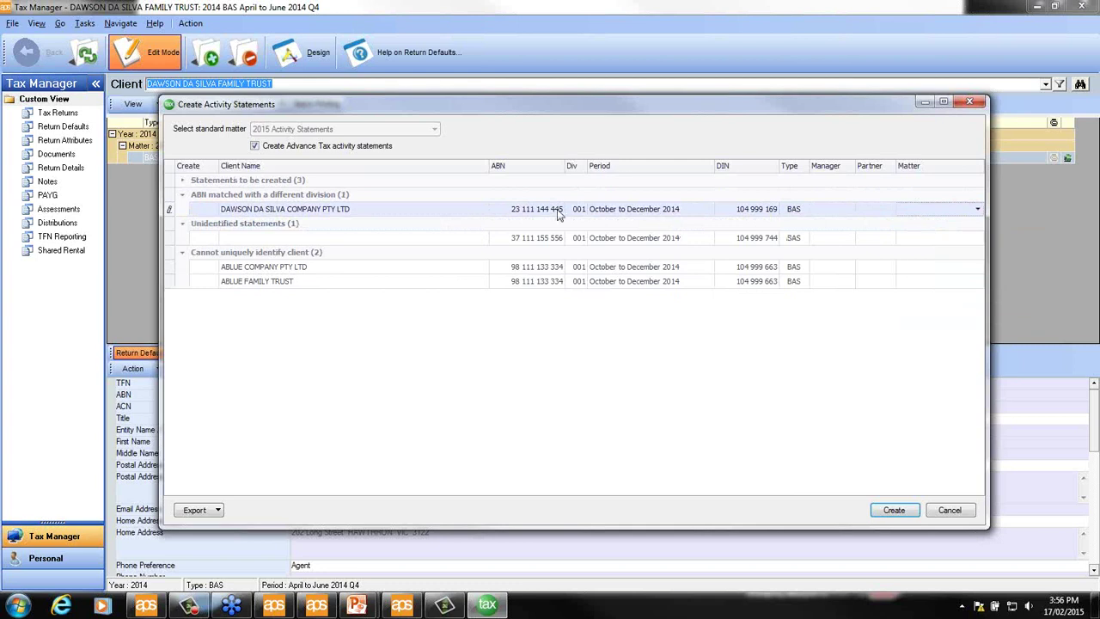
click(183, 180)
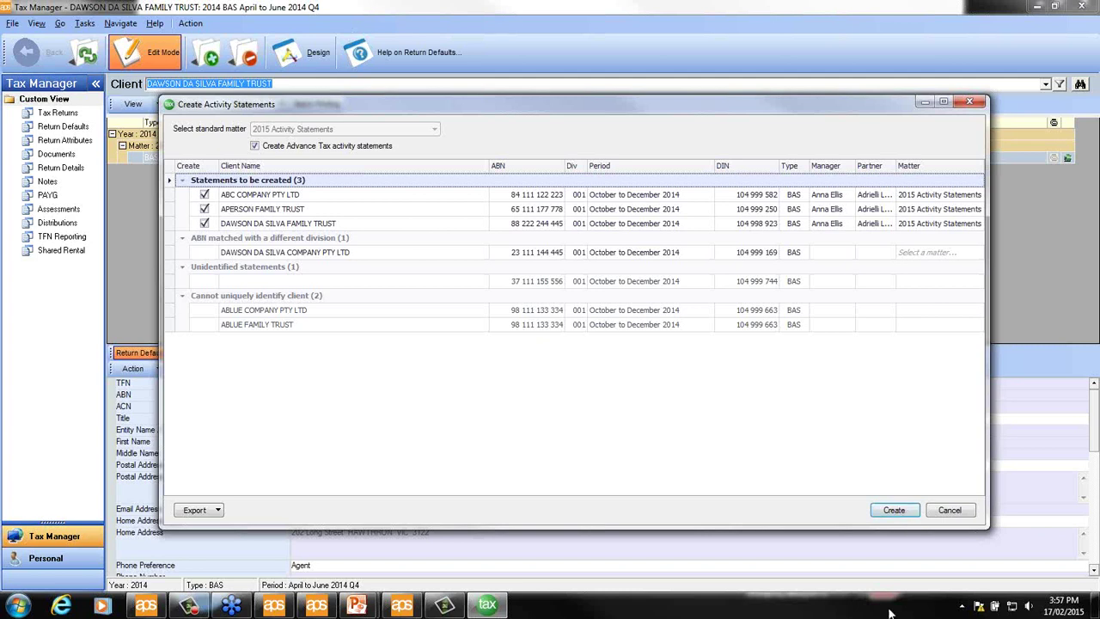
Switch to the PowerPoint slide show and advance to the Reporting - ATO slide.
mouse_move(356, 607)
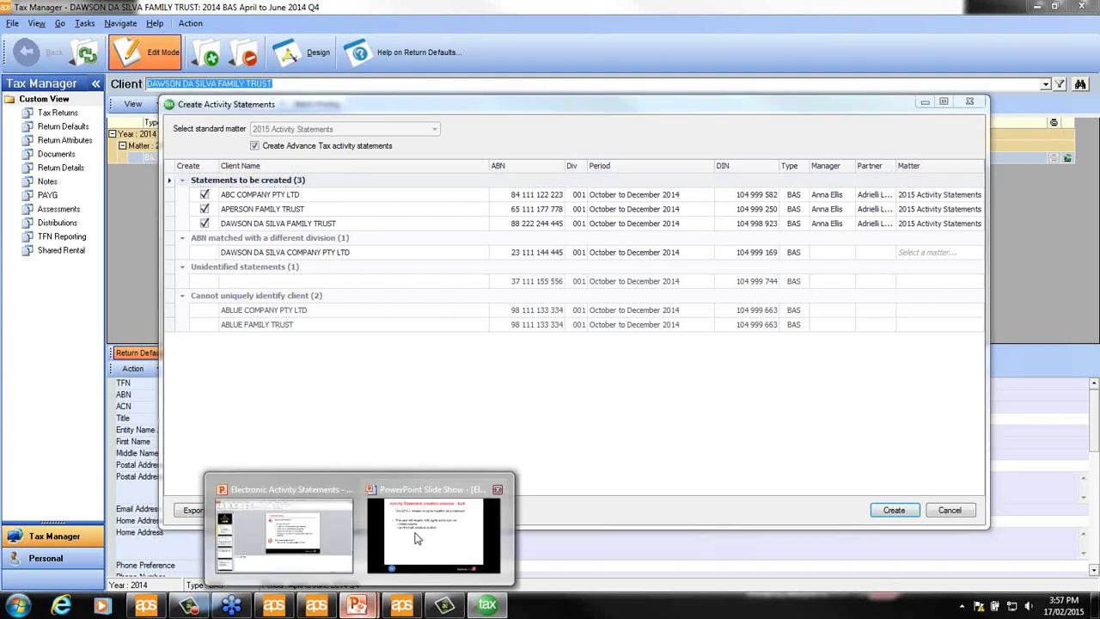
click(430, 520)
key(Right)
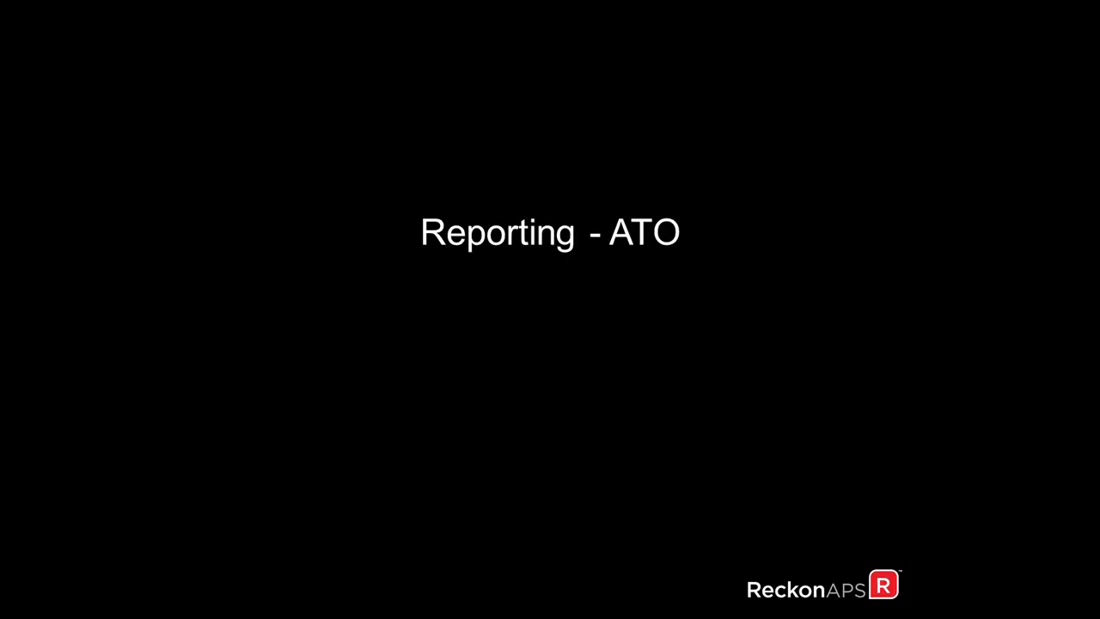
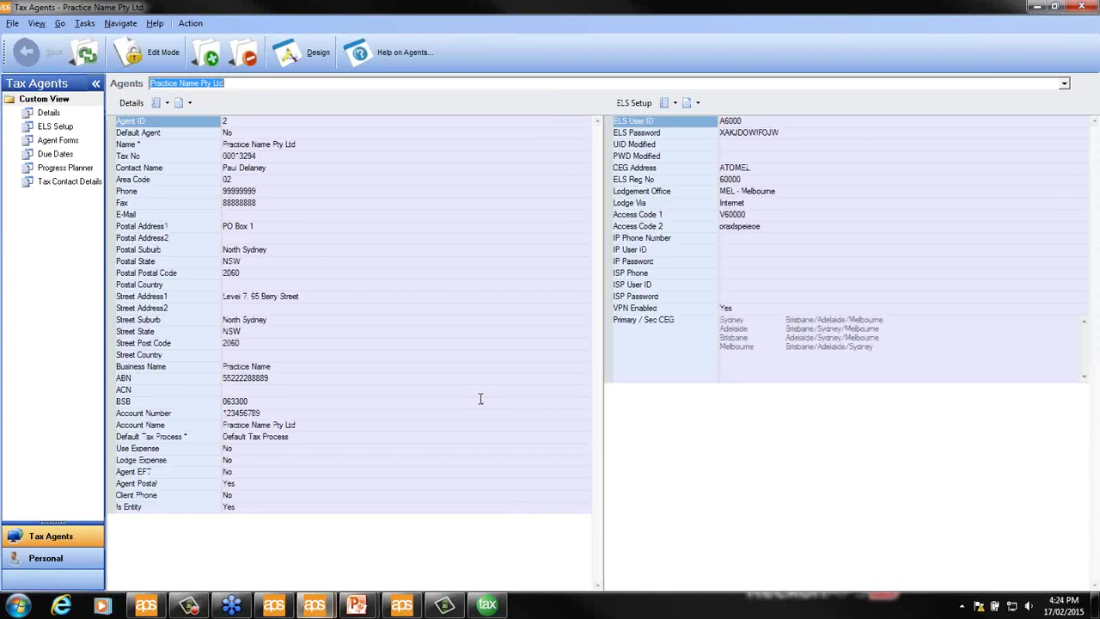
Show the agent forms of Practice Name Pty Ltd for tax year 2014 in Tax Agents.
click(55, 141)
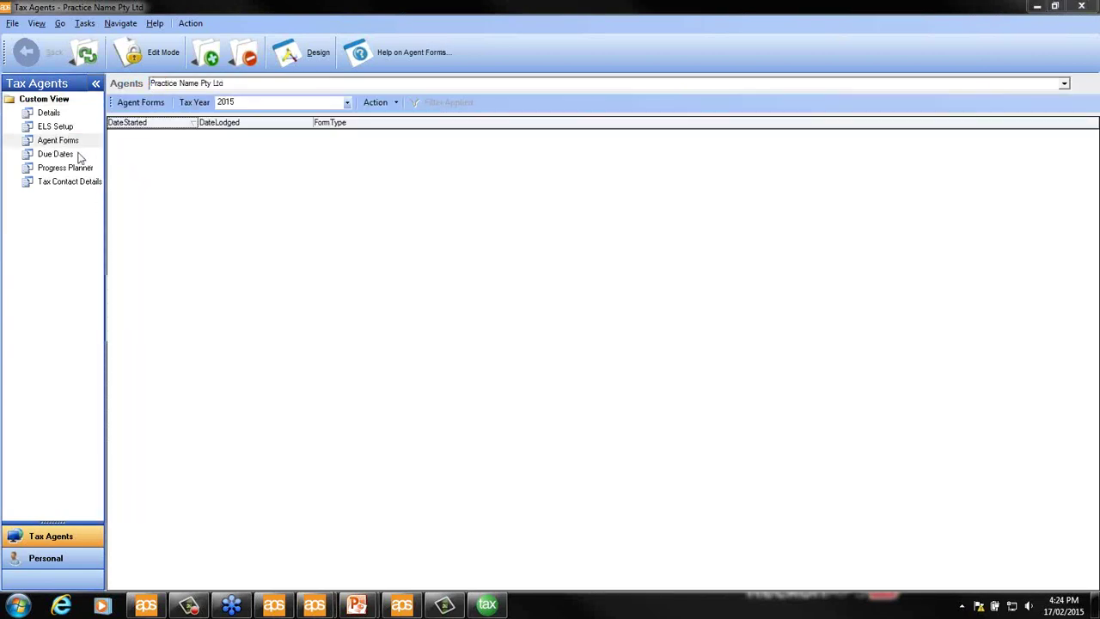
click(347, 102)
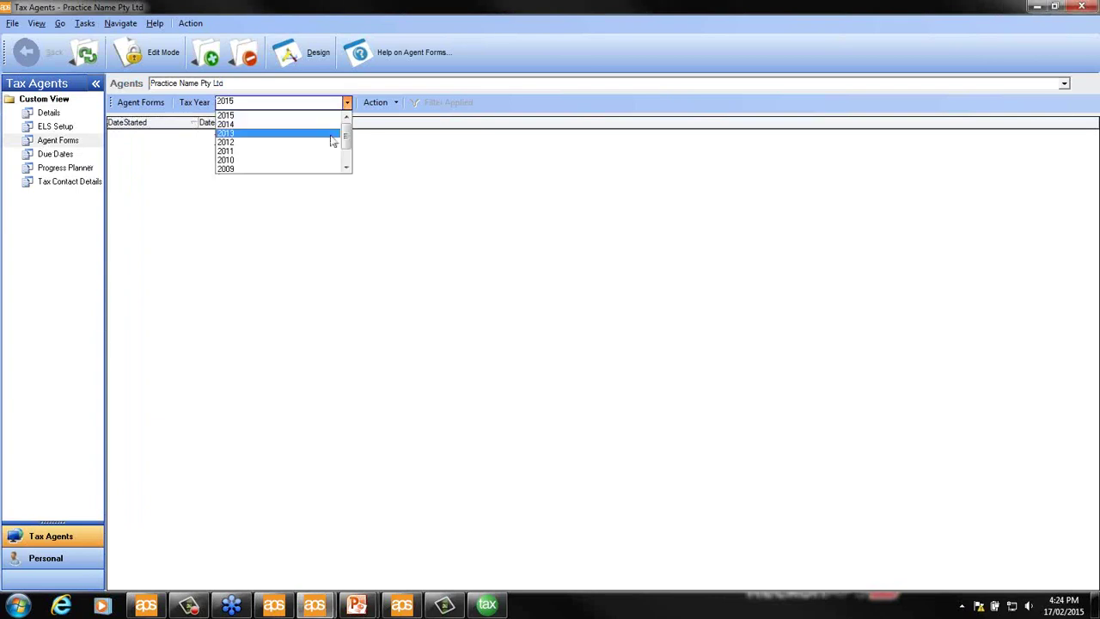
click(334, 125)
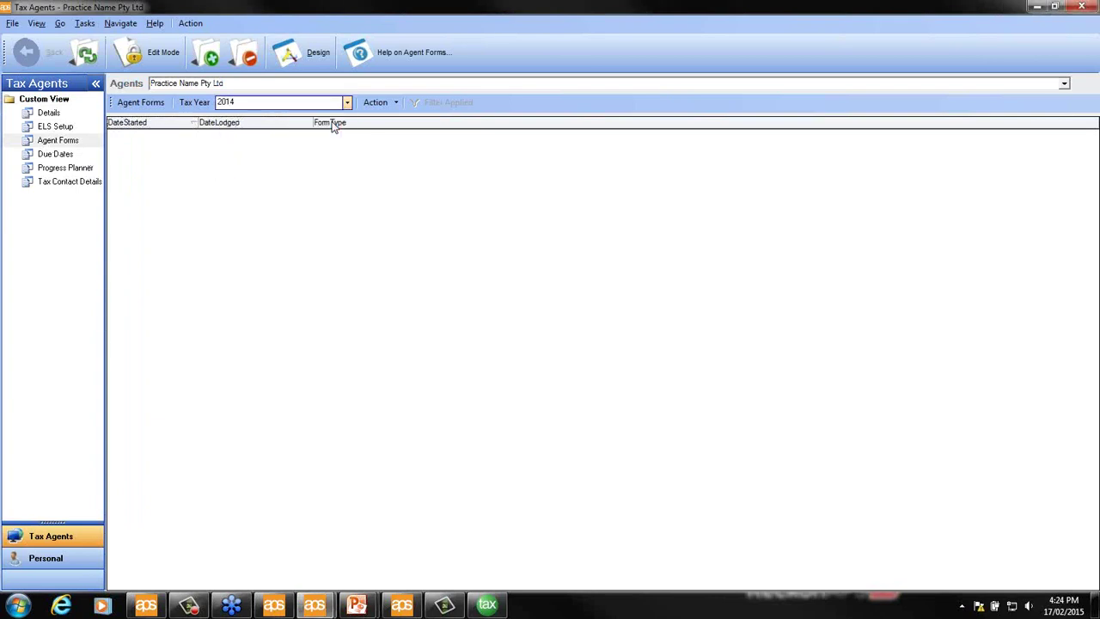
Start a new RR agent form with a report request and an unsolicited report status change enabled, and view the unsolicited report options.
click(396, 103)
click(406, 126)
click(395, 103)
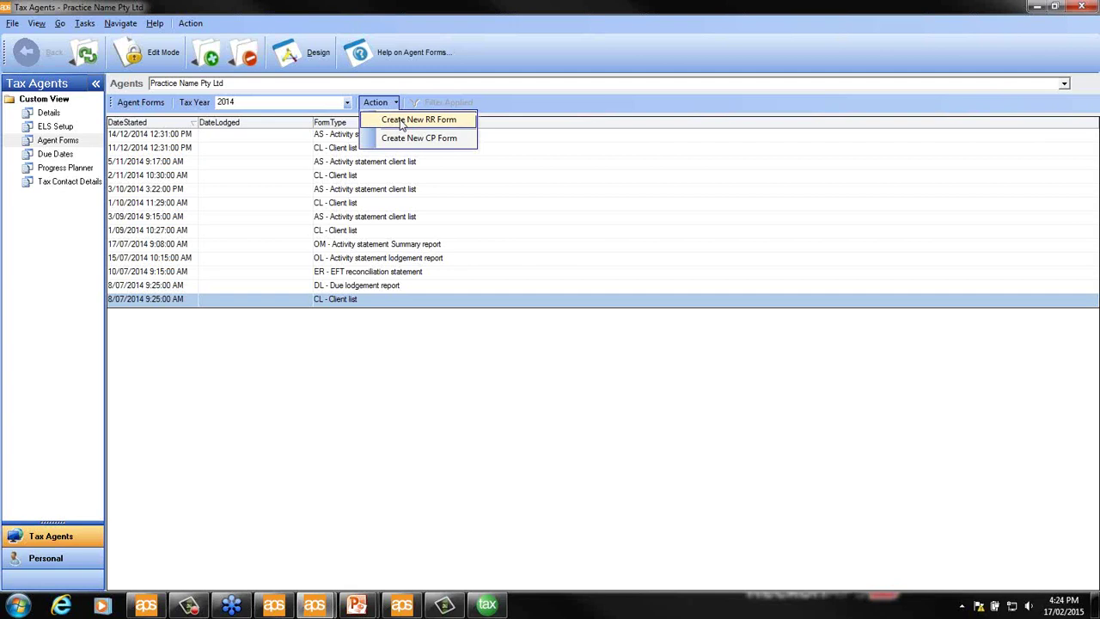
click(401, 122)
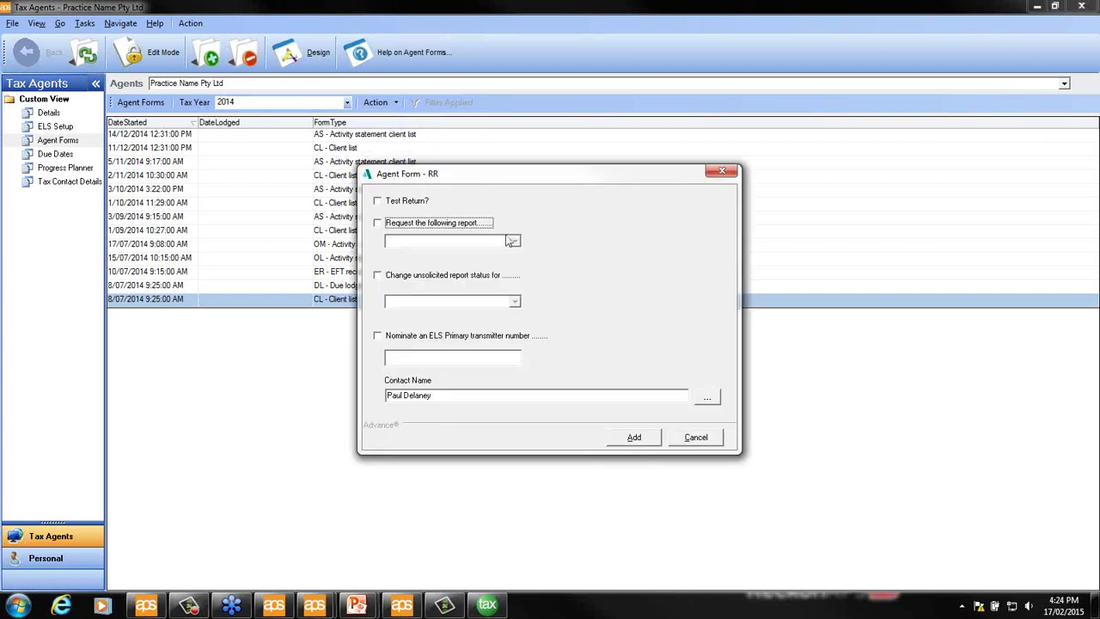
click(465, 225)
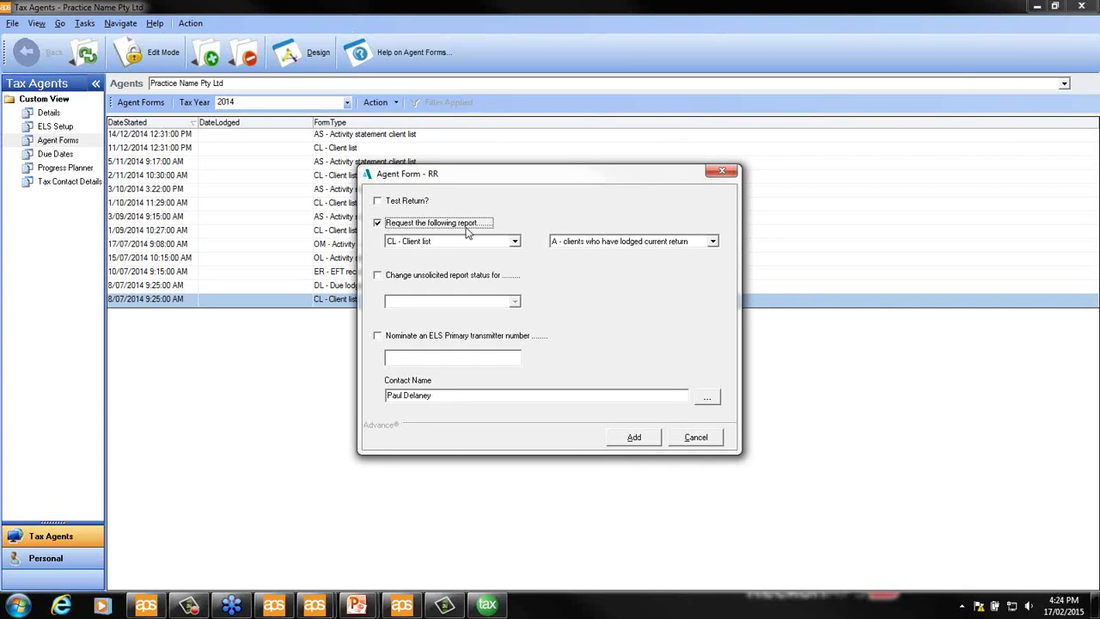
click(471, 278)
click(475, 306)
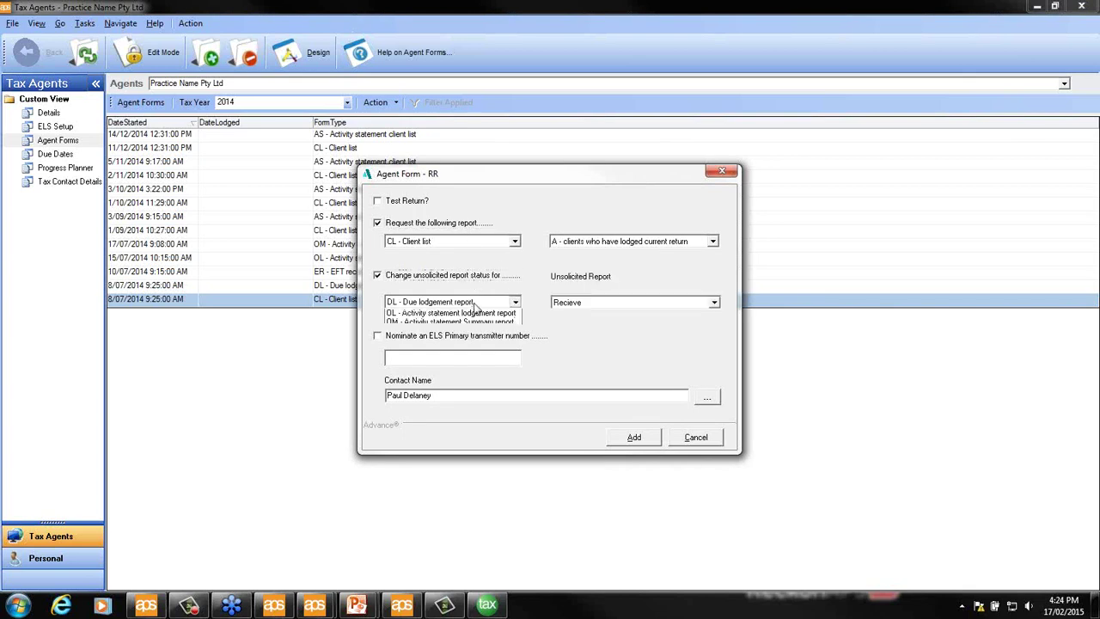
Request the AS - Activity statement client list report, try to add the RR form, and close the form without saving it.
click(488, 241)
click(488, 243)
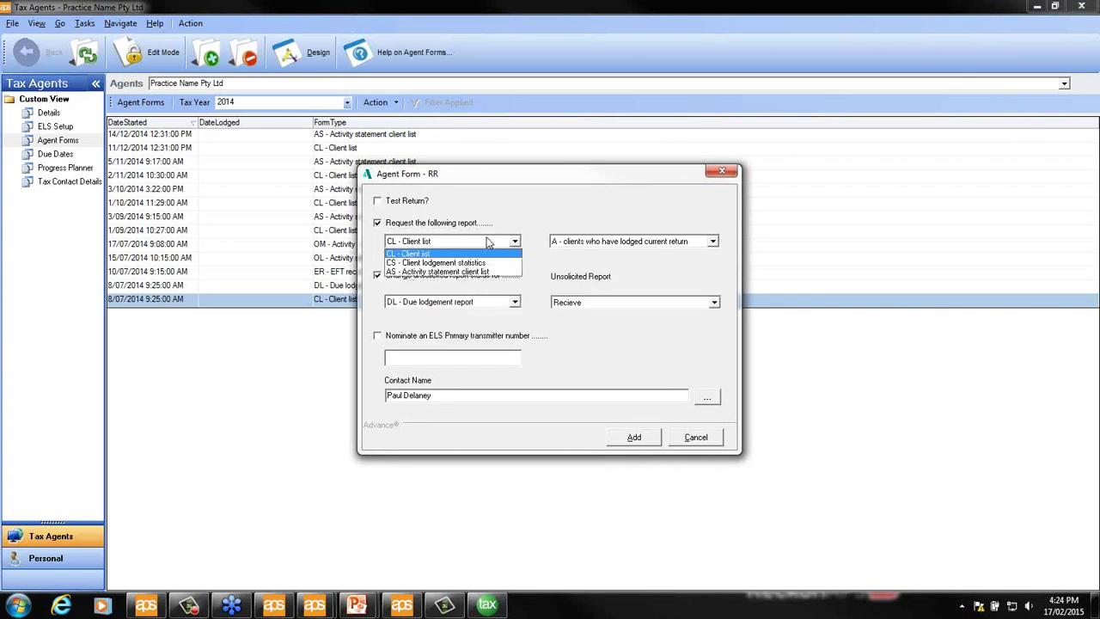
click(460, 272)
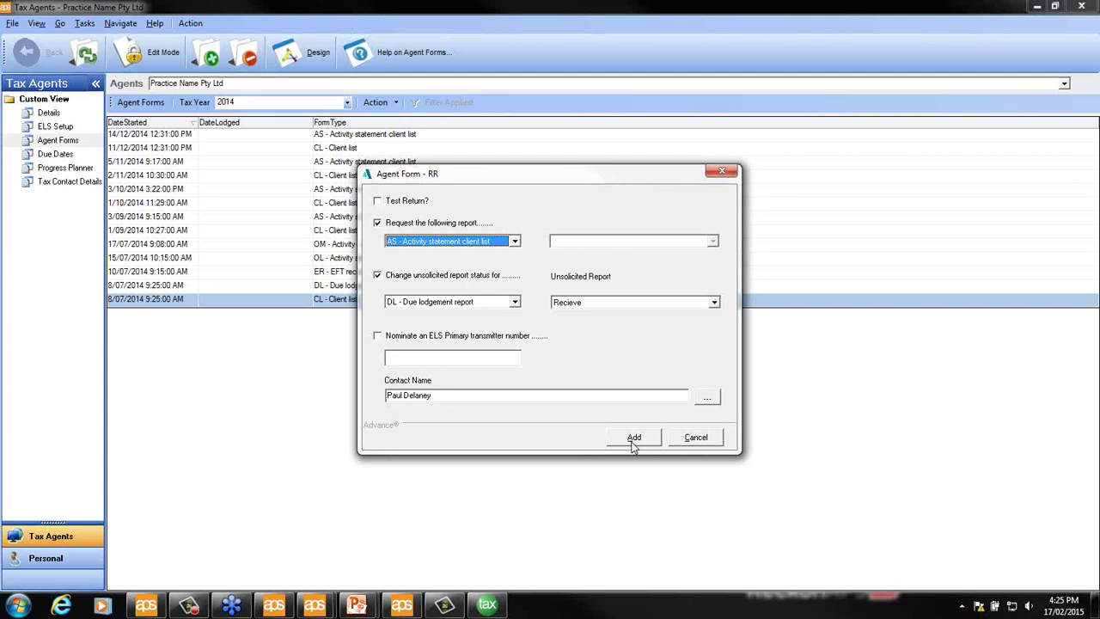
click(633, 442)
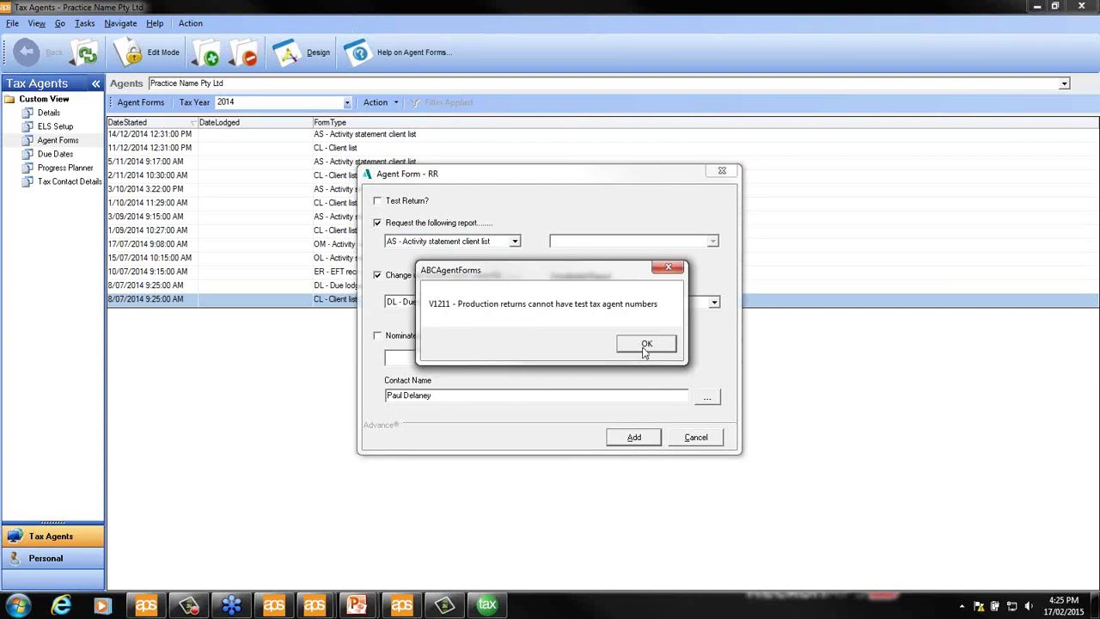
click(644, 345)
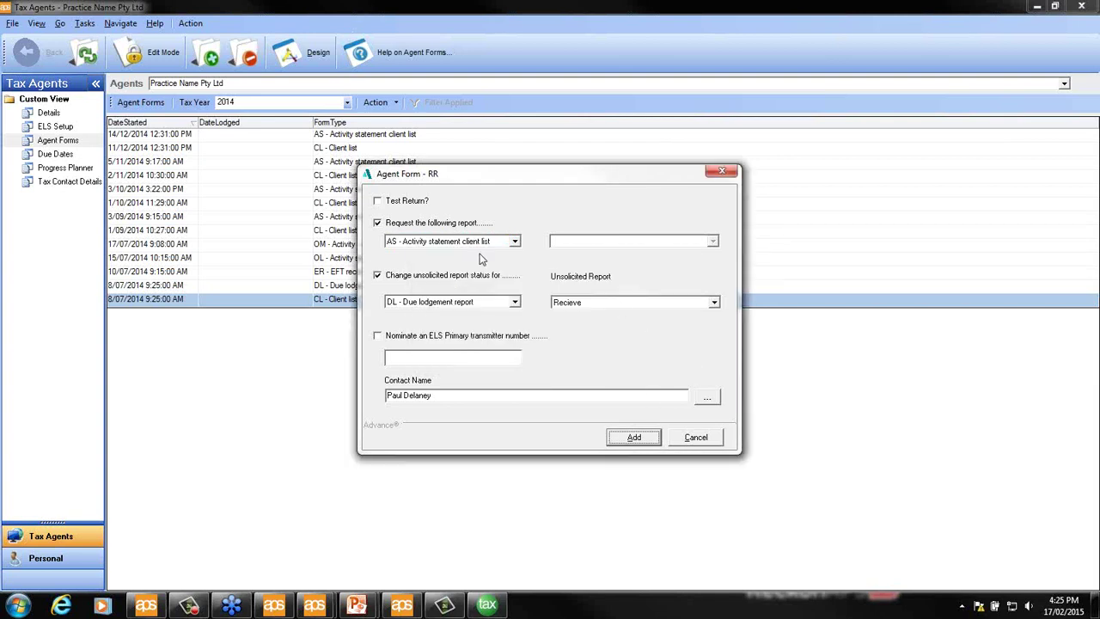
click(697, 440)
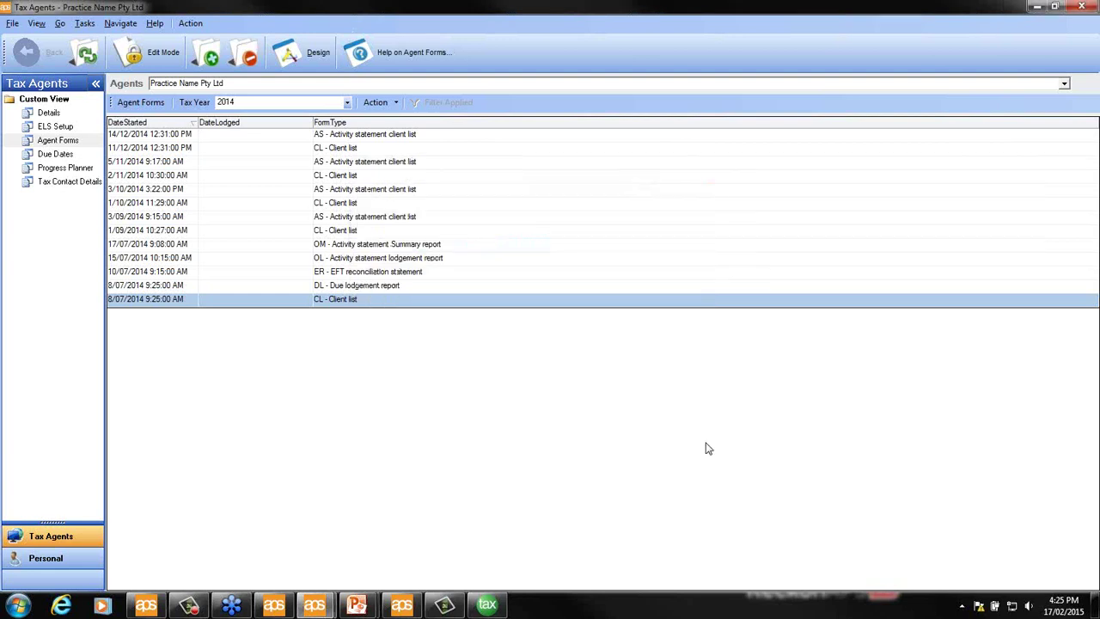